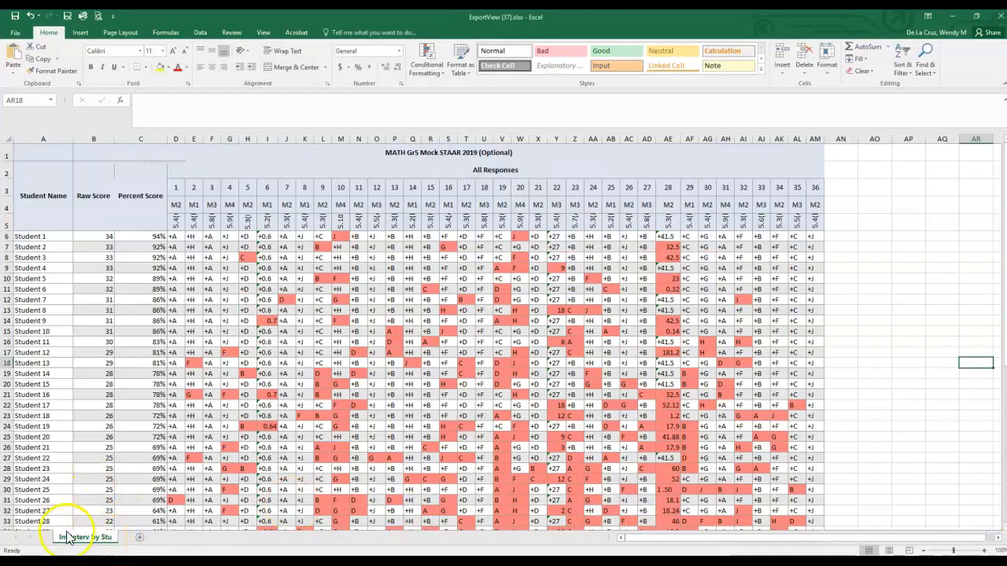
Step: Move the Int Interv by Stu sheet into the Data from Math STAAR.xlsx workbook, ahead of the Int Interv by Course sheet
{"action": "right_click", "coordinate": [83, 541]}
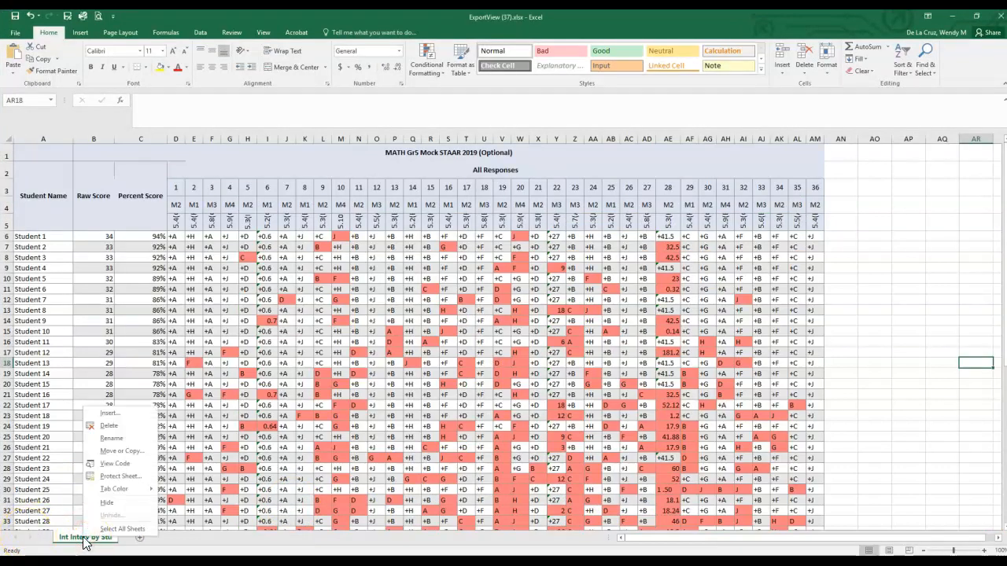
{"action": "left_click", "coordinate": [118, 452]}
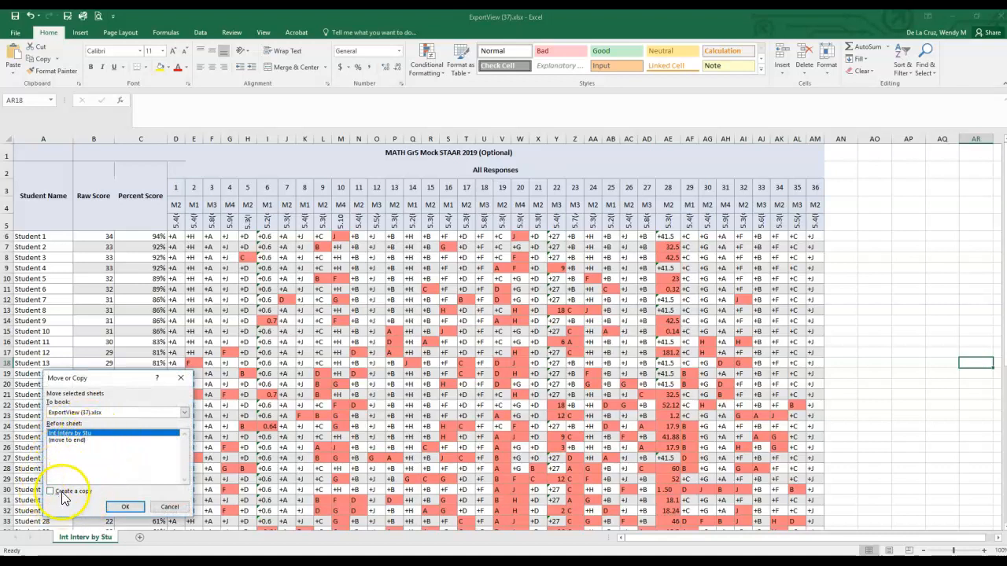
{"action": "left_click", "coordinate": [85, 417]}
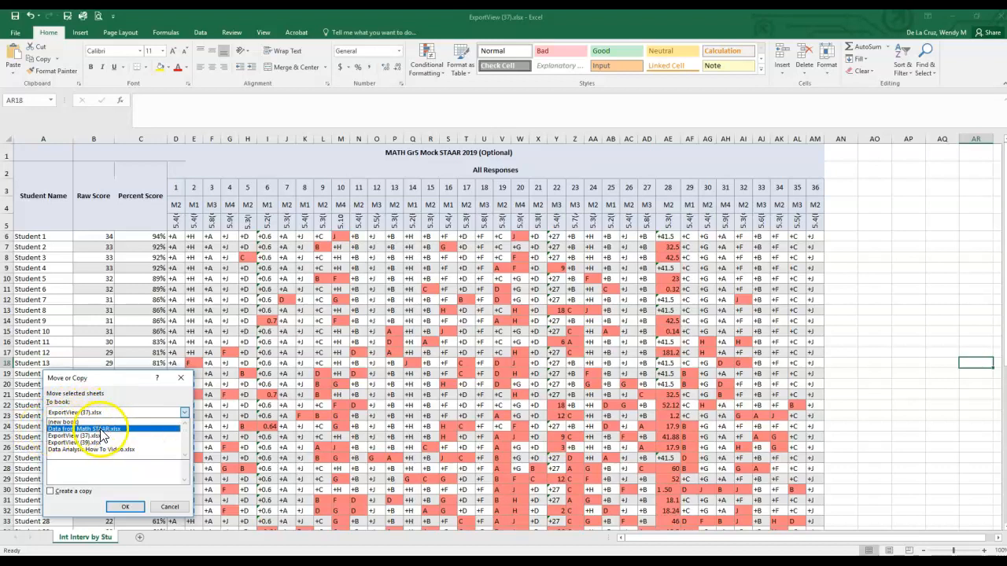
{"action": "left_click", "coordinate": [84, 430]}
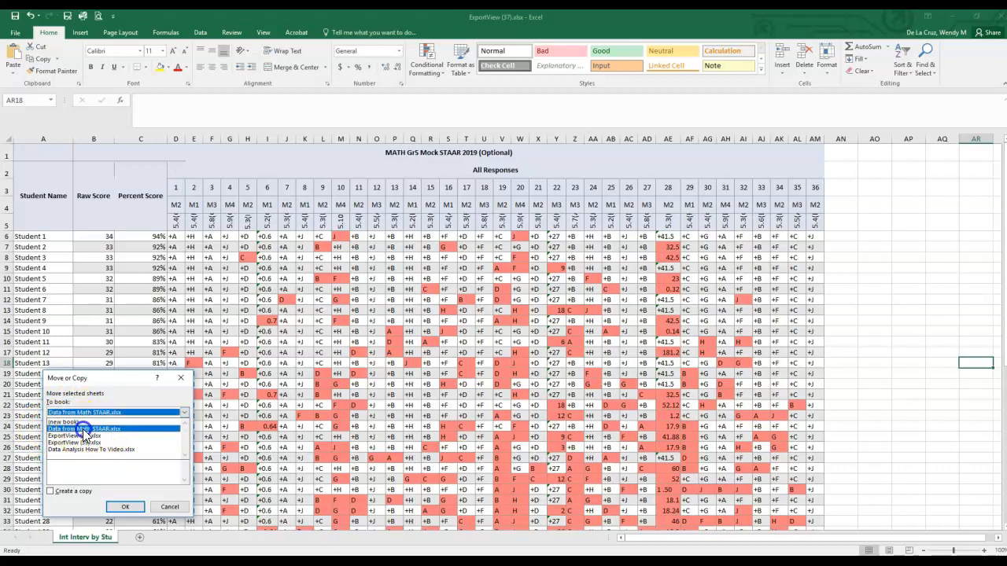
{"action": "left_click", "coordinate": [124, 510]}
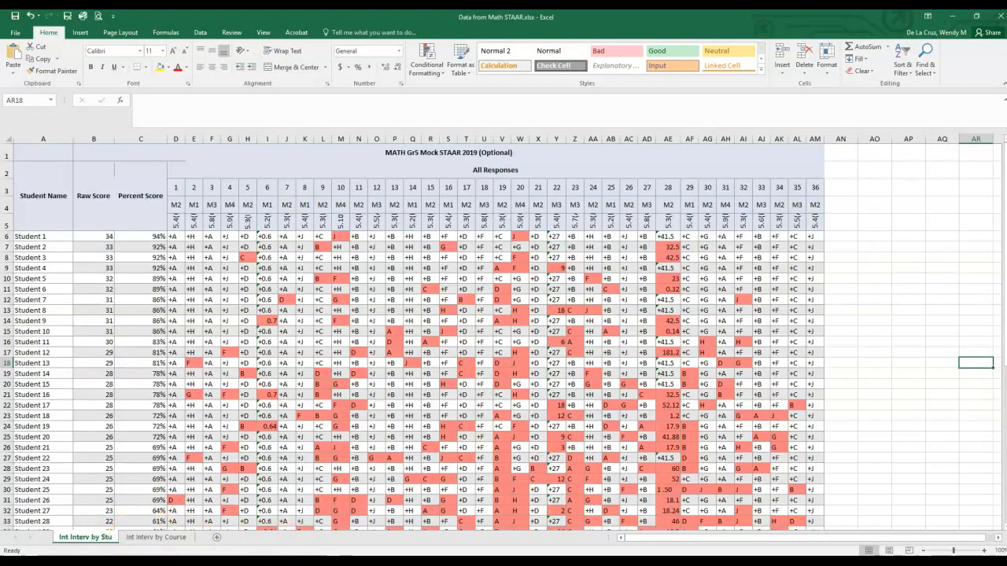
Step: Rename the Sheet1 worksheet as TEK by Course
{"action": "left_click", "coordinate": [453, 523]}
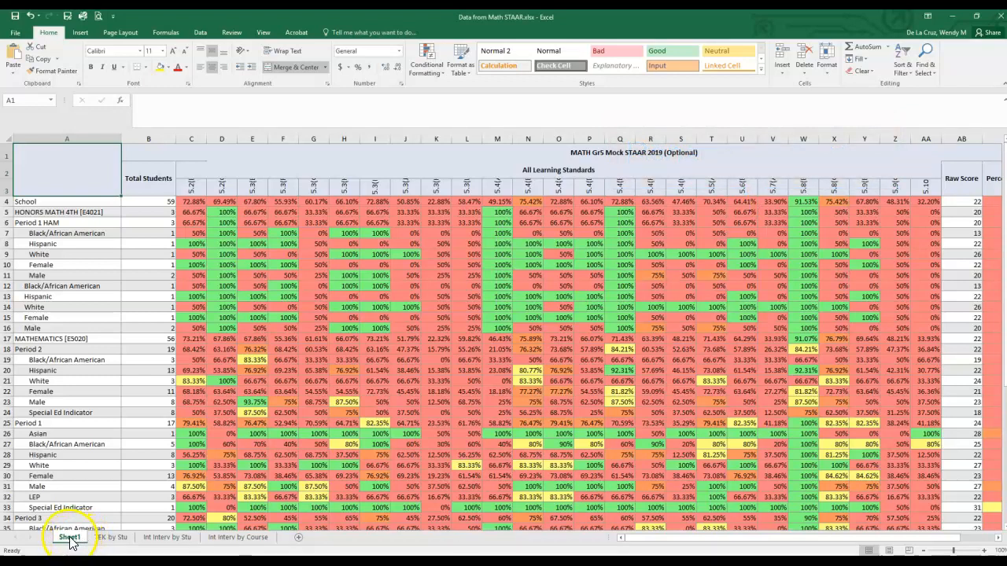
{"action": "left_click", "coordinate": [82, 507]}
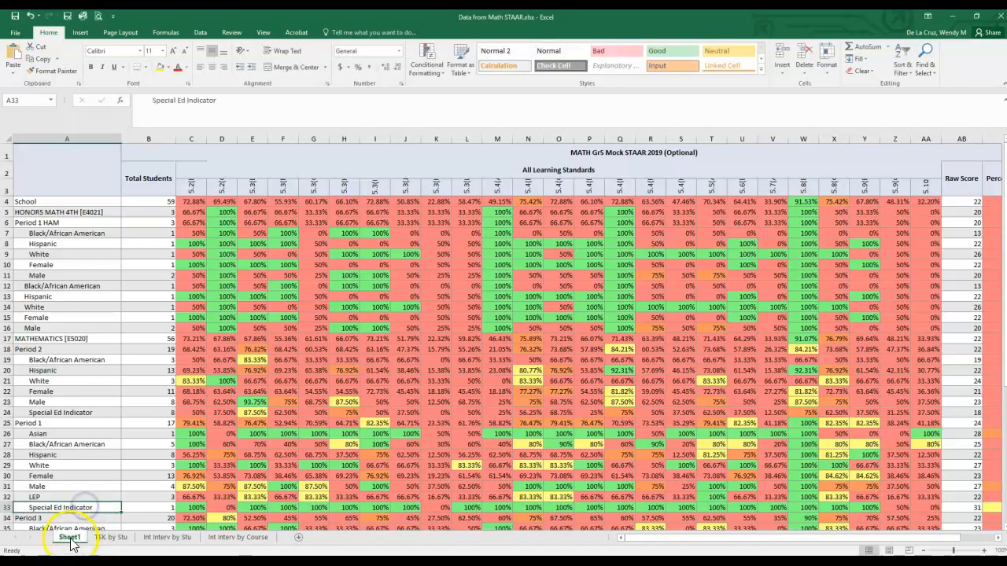
{"action": "right_click", "coordinate": [69, 538]}
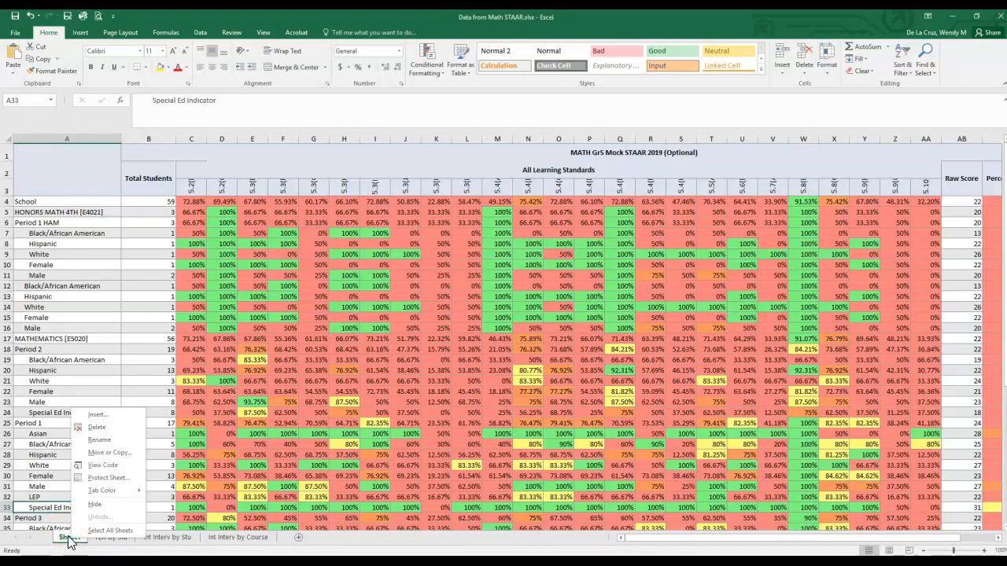
{"action": "left_click", "coordinate": [98, 441]}
{"action": "type", "text": "TEK by "}
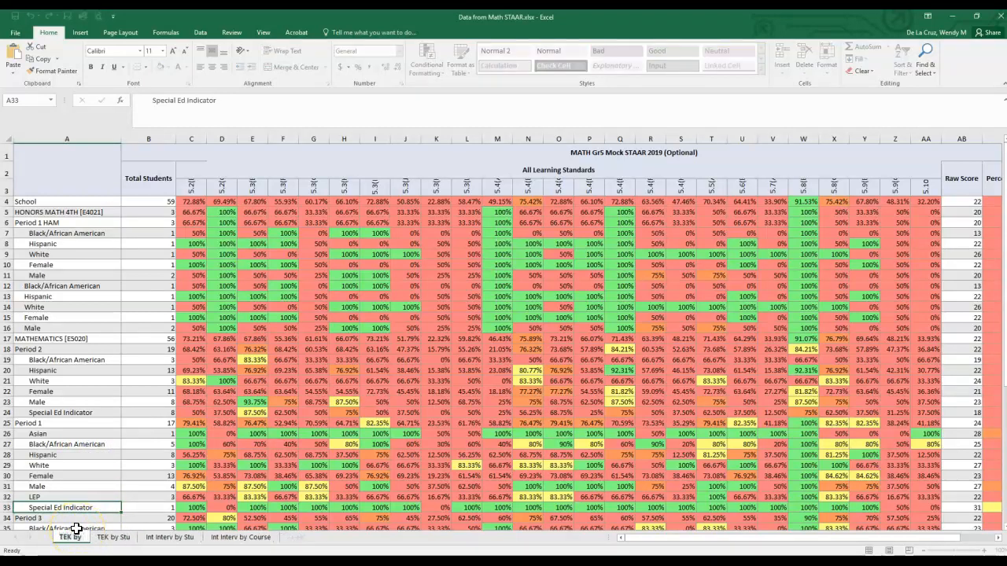
{"action": "type", "text": "Course"}
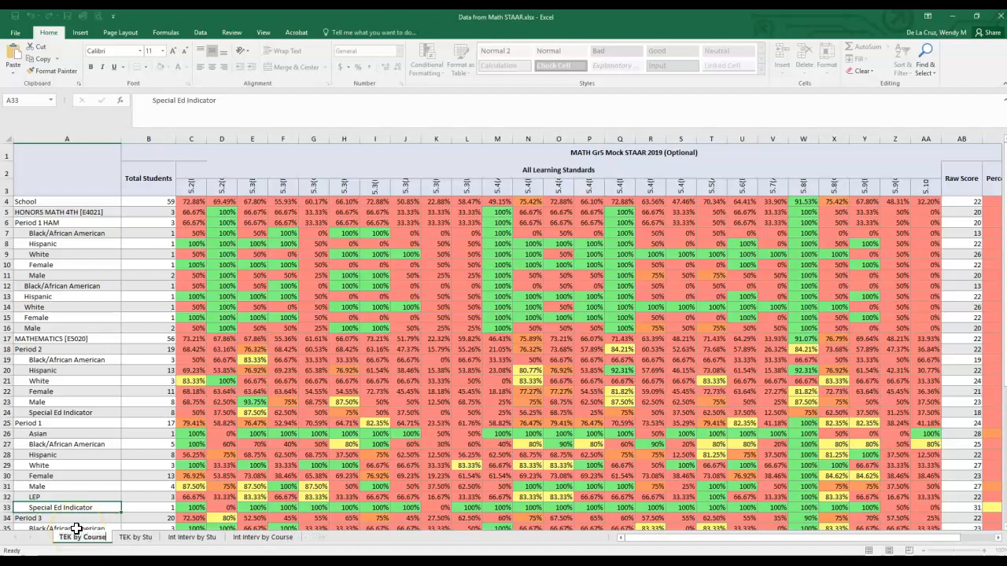
{"action": "key", "text": "Return"}
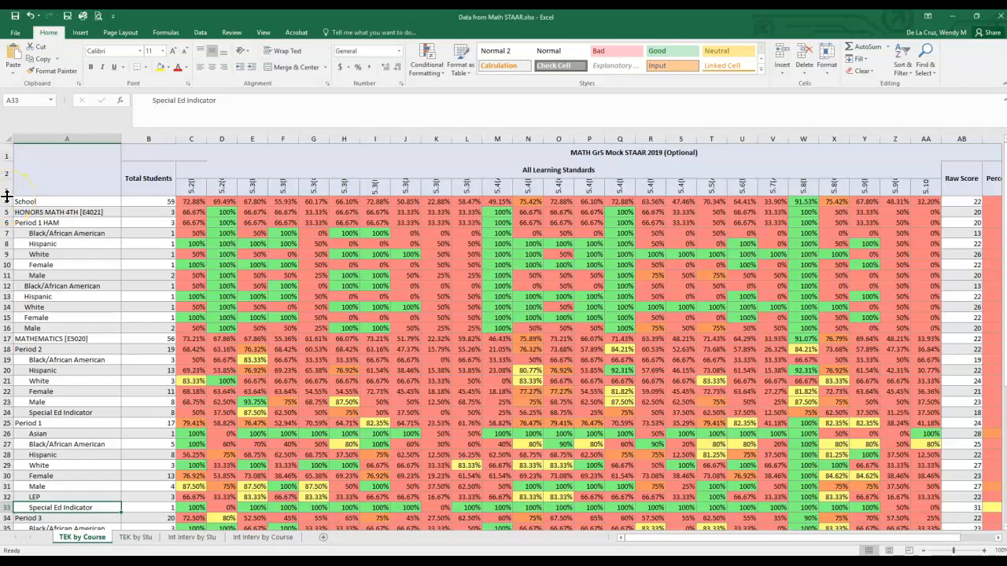
Step: Auto-fit the height of header row 3 and show the learning-standard percentages in C4:AA56 without decimal places
{"action": "double_click", "coordinate": [7, 196]}
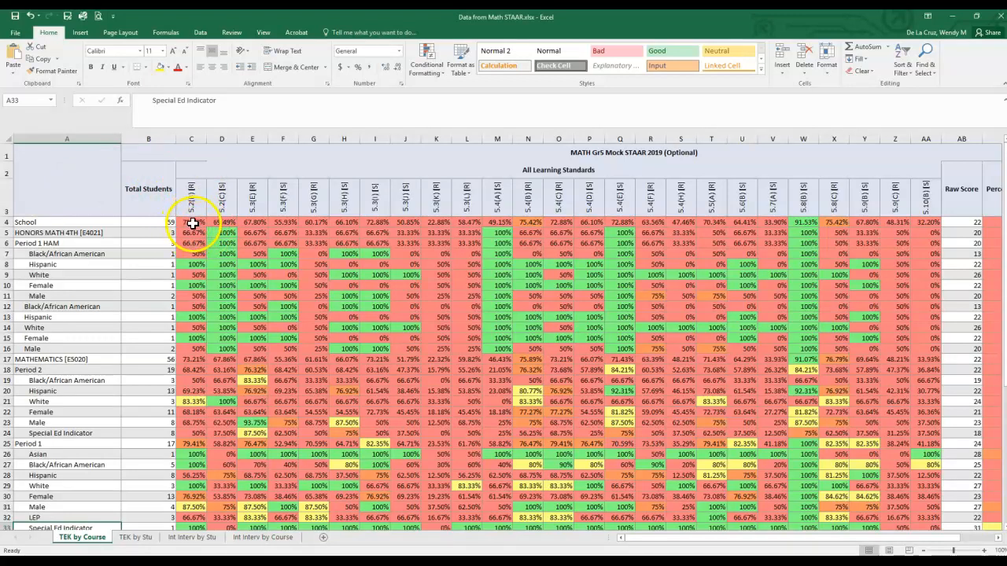
{"action": "left_click_drag", "start_coordinate": [192, 222], "coordinate": [934, 509]}
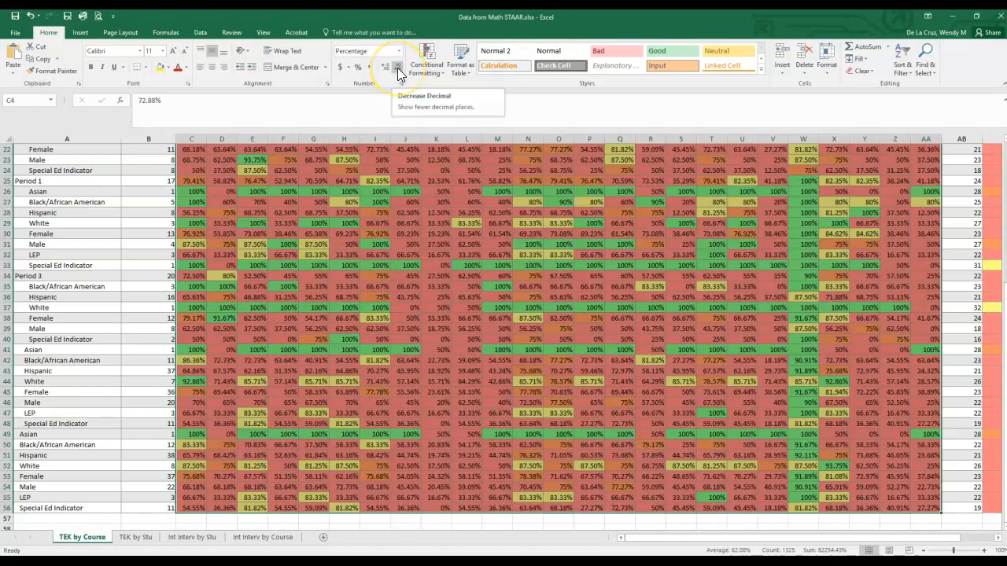
{"action": "left_click", "coordinate": [398, 71]}
{"action": "left_click", "coordinate": [398, 71]}
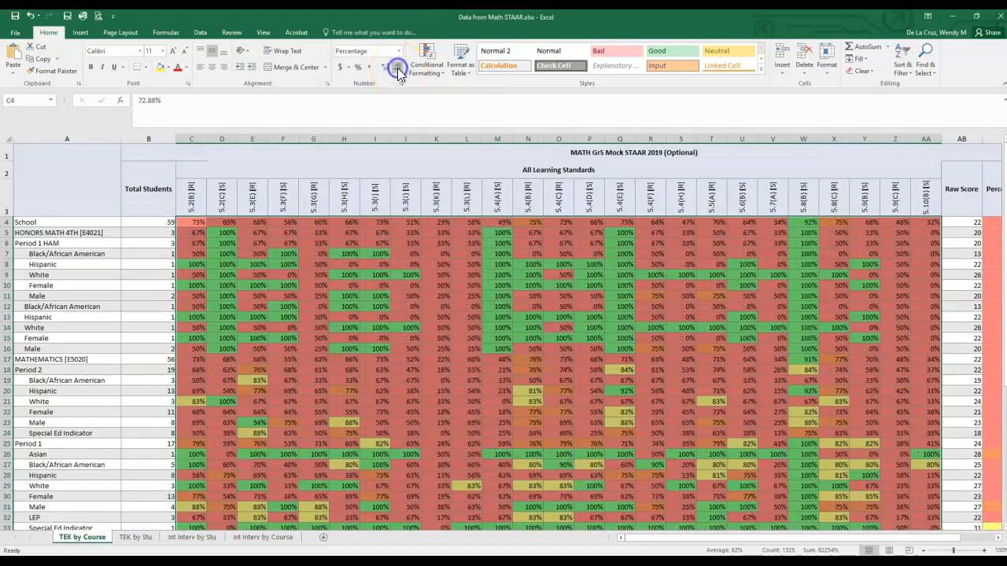
{"action": "left_click", "coordinate": [340, 347]}
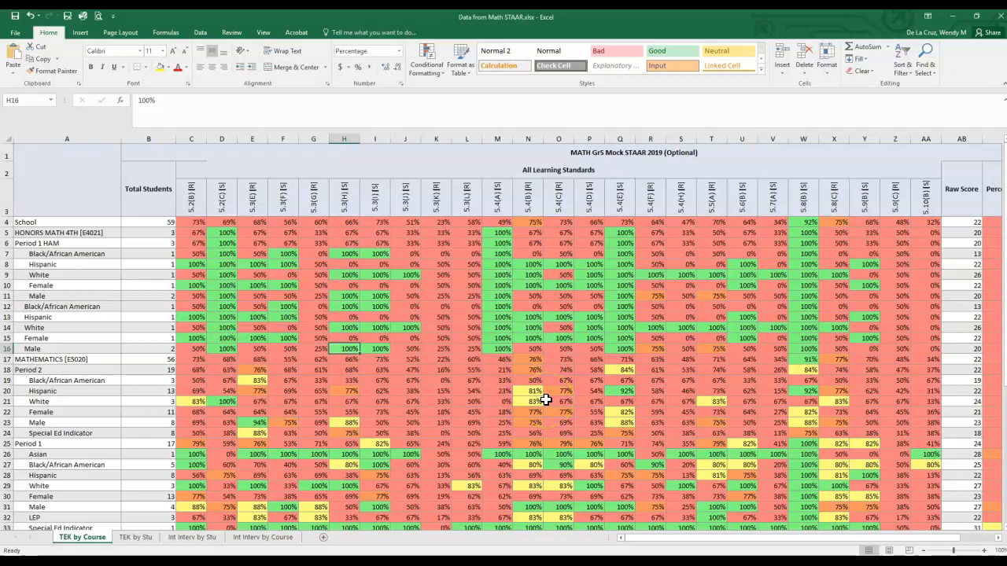
Step: Narrow the learning-standard columns C through AA to one uniform width that still fits their percentages
{"action": "left_click", "coordinate": [187, 139]}
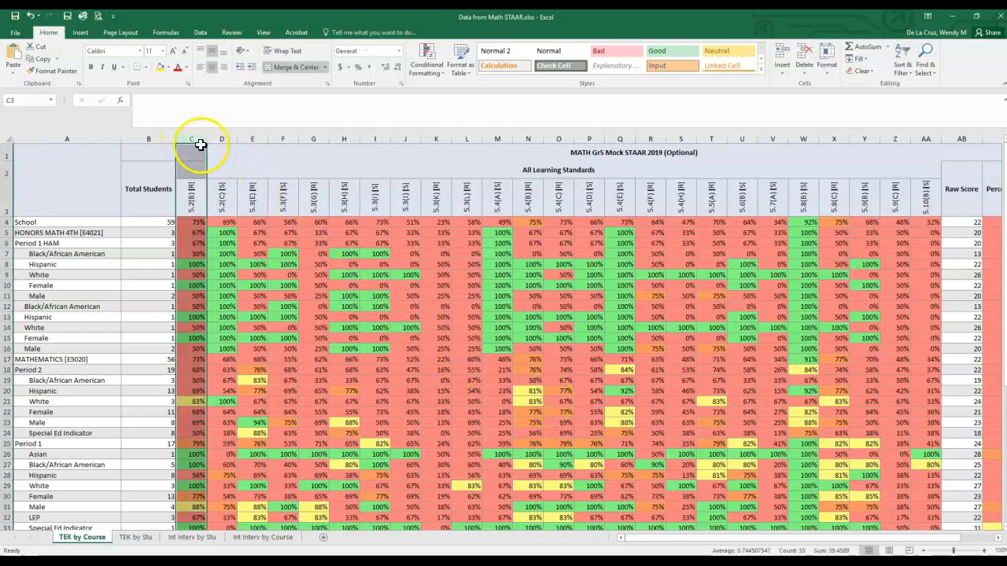
{"action": "scroll", "coordinate": [197, 296], "scroll_direction": "down", "scroll_amount": 5}
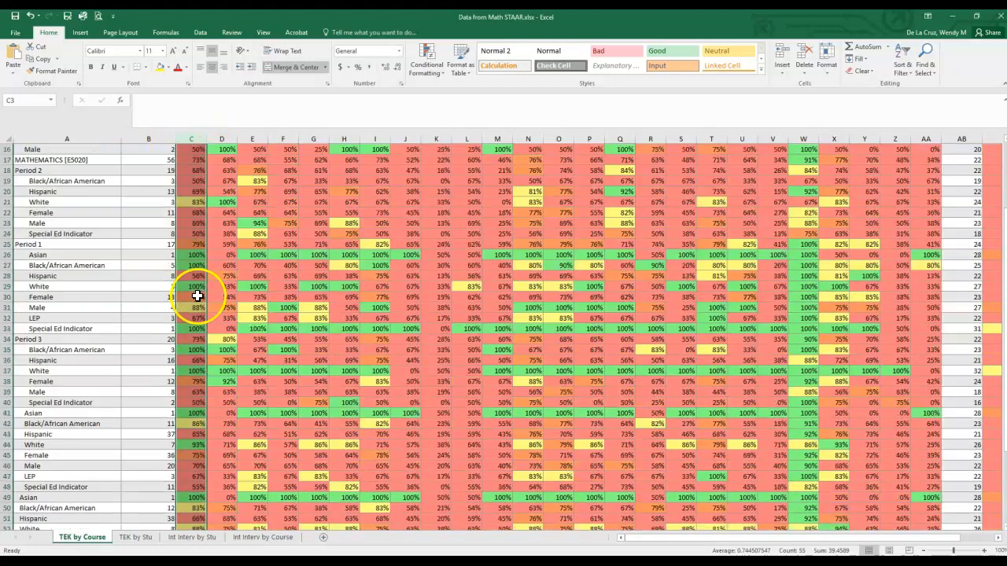
{"action": "scroll", "coordinate": [202, 315], "scroll_direction": "down", "scroll_amount": 10}
{"action": "scroll", "coordinate": [207, 310], "scroll_direction": "up", "scroll_amount": 15}
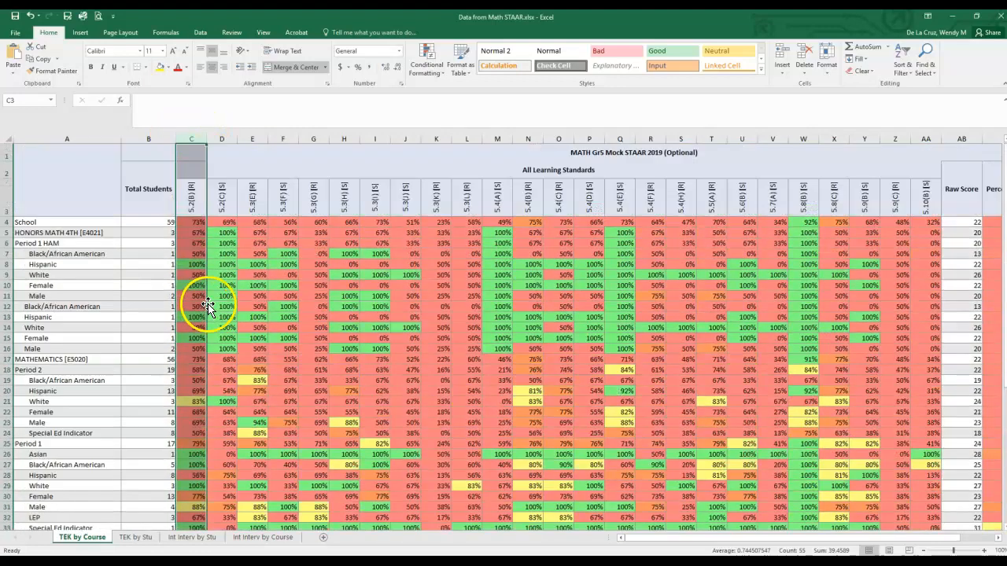
{"action": "left_click", "coordinate": [240, 183]}
{"action": "left_click_drag", "start_coordinate": [197, 138], "coordinate": [929, 138]}
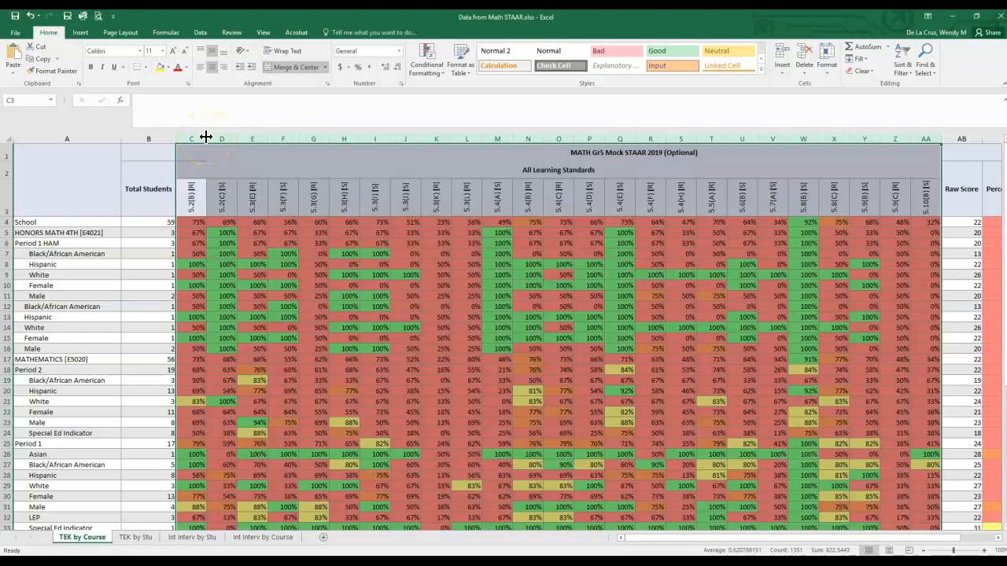
{"action": "left_click_drag", "start_coordinate": [205, 138], "coordinate": [197, 140]}
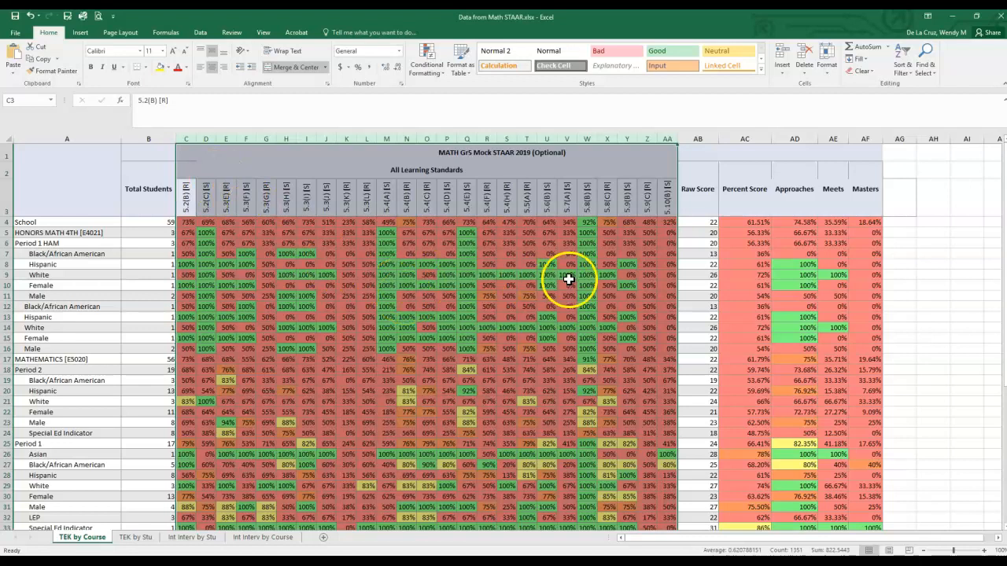
{"action": "left_click", "coordinate": [620, 306]}
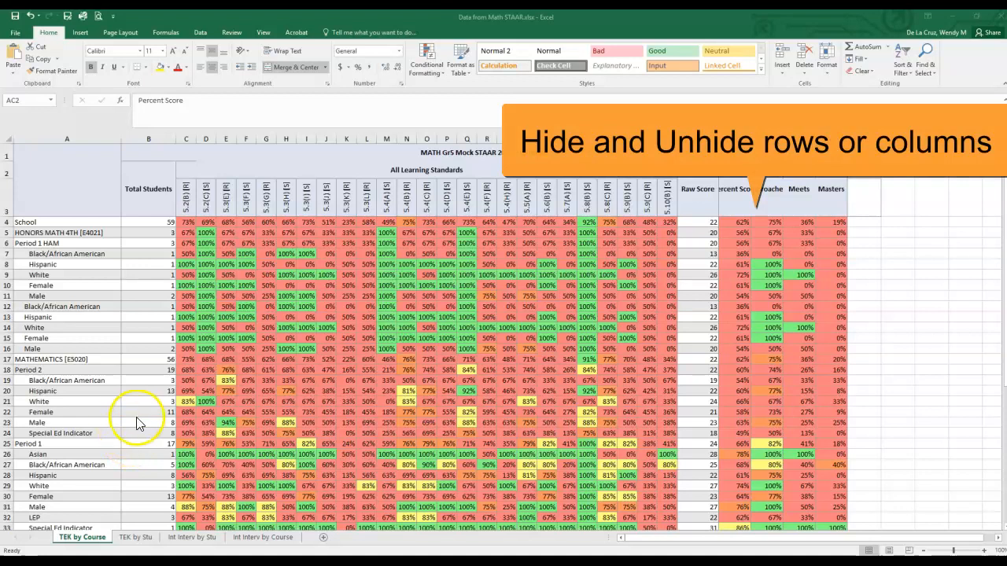
Step: Hide the subgroup rows 7 to 16 below Period 1 HAM
{"action": "left_click", "coordinate": [9, 255]}
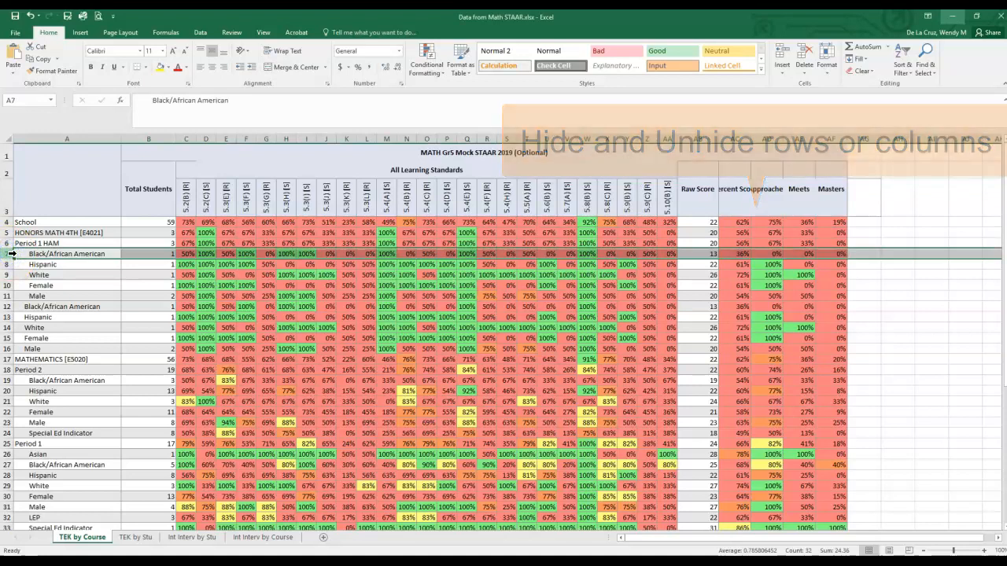
{"action": "left_click", "coordinate": [45, 276]}
{"action": "left_click", "coordinate": [7, 255]}
{"action": "left_click_drag", "start_coordinate": [7, 256], "coordinate": [11, 348]}
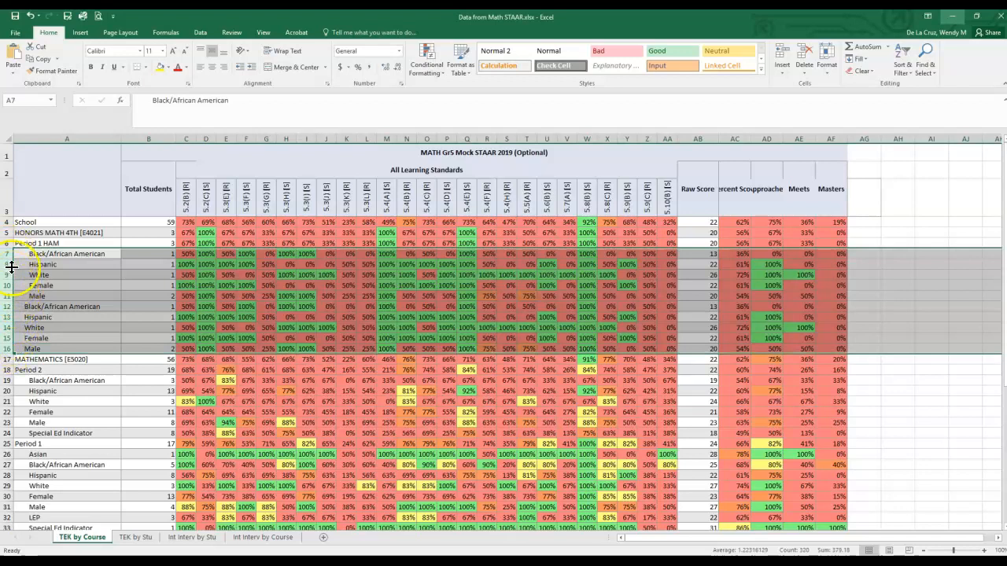
{"action": "left_click", "coordinate": [79, 265]}
{"action": "left_click_drag", "start_coordinate": [74, 253], "coordinate": [72, 349]}
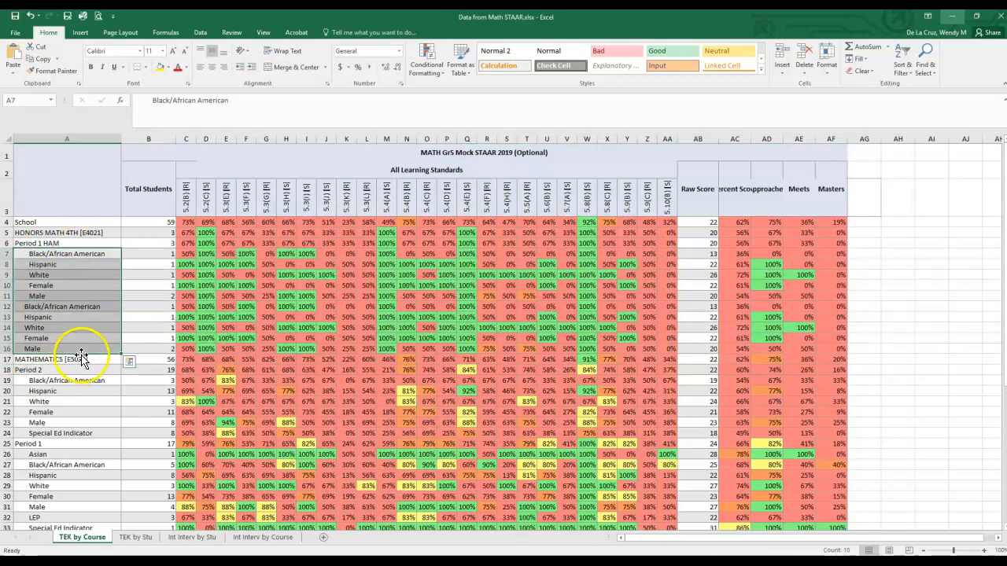
{"action": "left_click", "coordinate": [83, 368]}
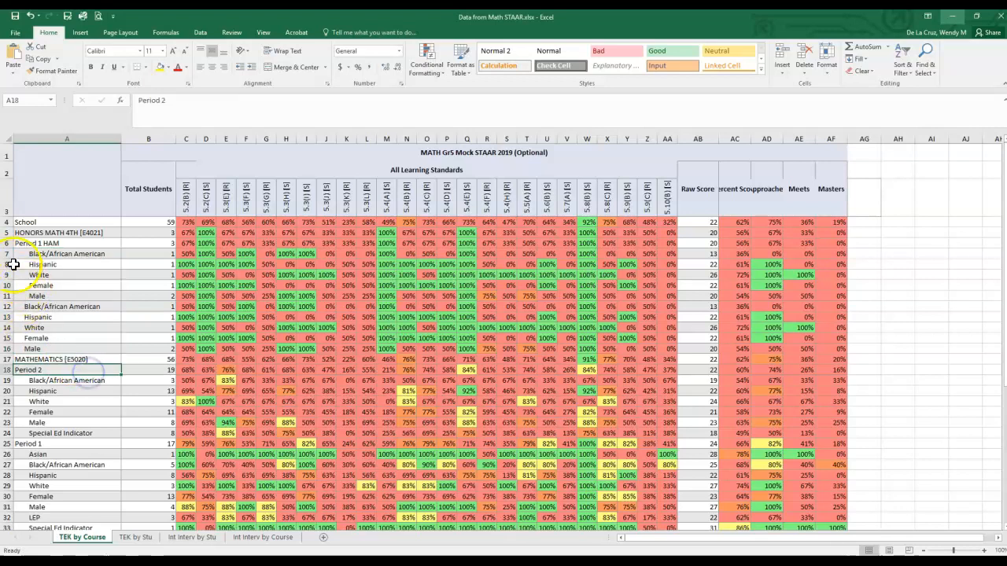
{"action": "left_click_drag", "start_coordinate": [11, 254], "coordinate": [6, 349]}
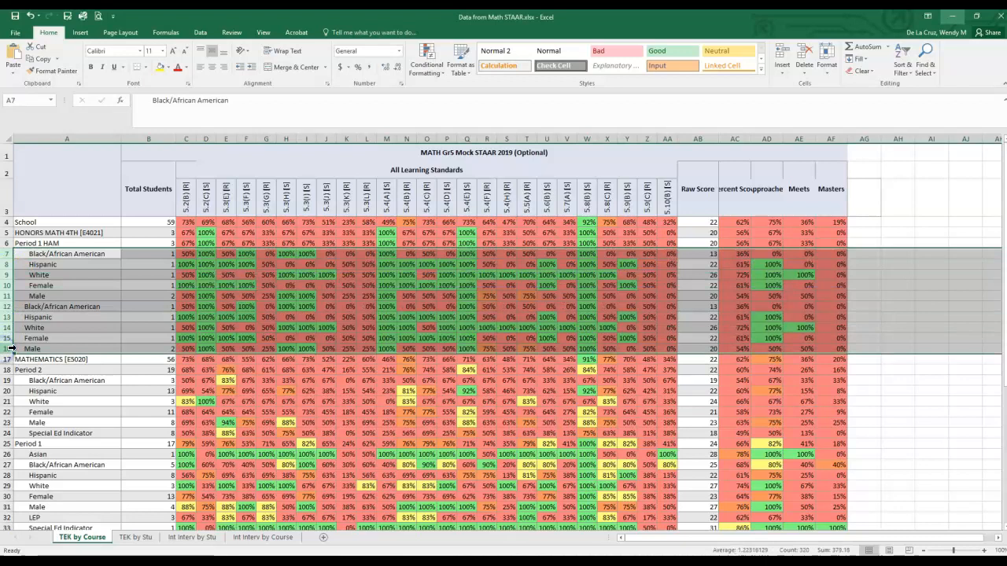
{"action": "right_click", "coordinate": [7, 350]}
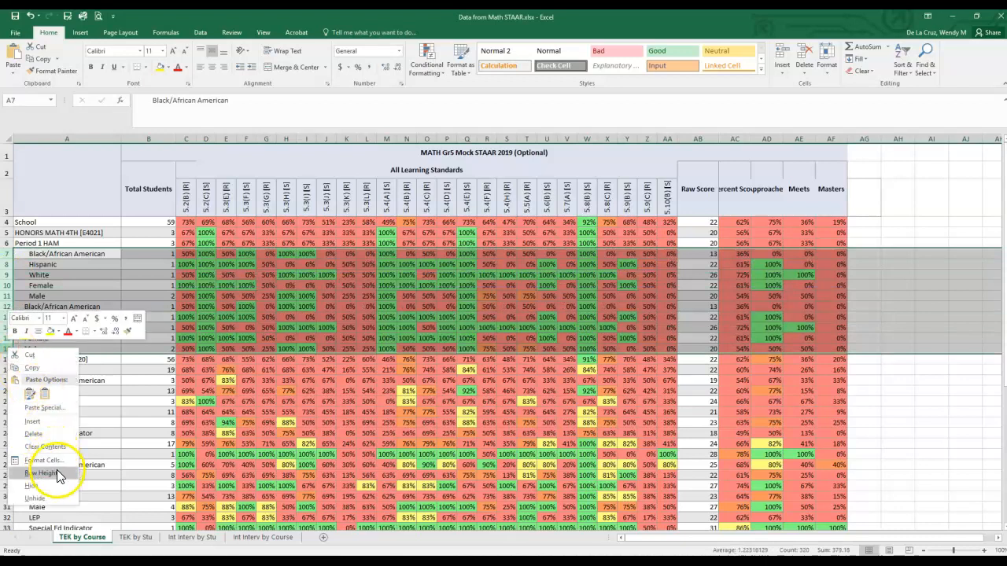
{"action": "left_click", "coordinate": [33, 488]}
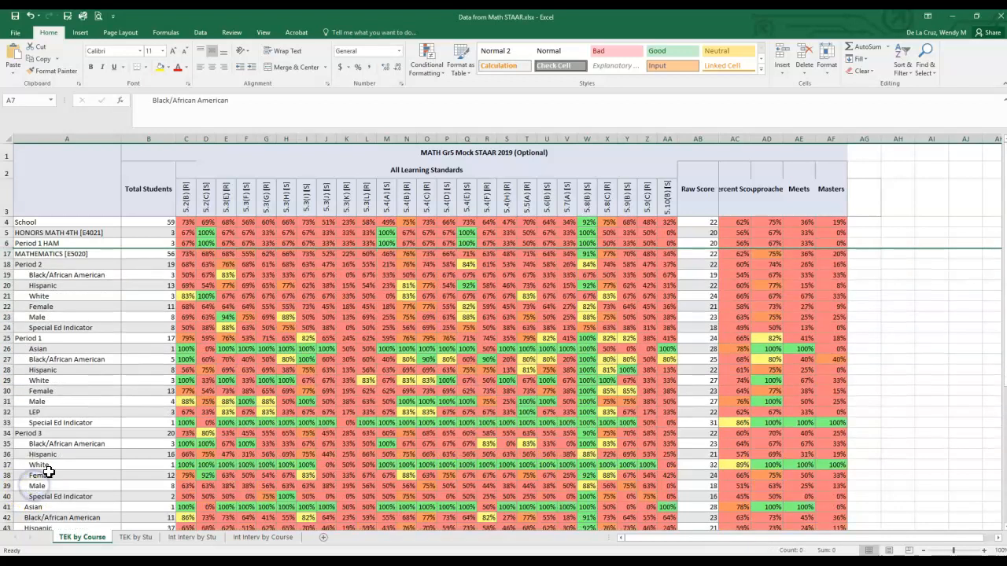
Step: Unhide rows 7 to 16 and undo the unhiding
{"action": "right_click", "coordinate": [8, 249]}
{"action": "left_click", "coordinate": [37, 400]}
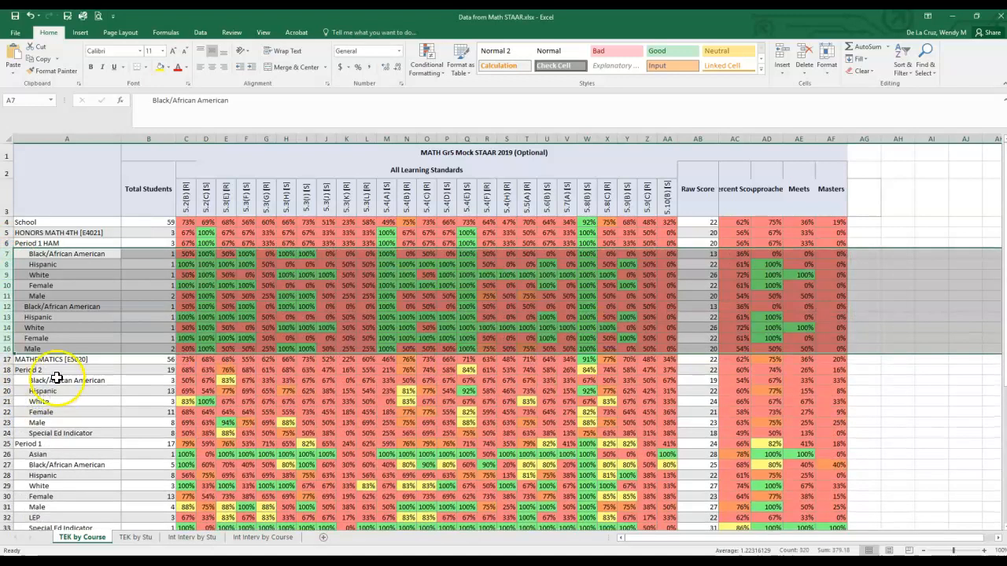
{"action": "key", "text": "ctrl+z"}
{"action": "left_click", "coordinate": [58, 353]}
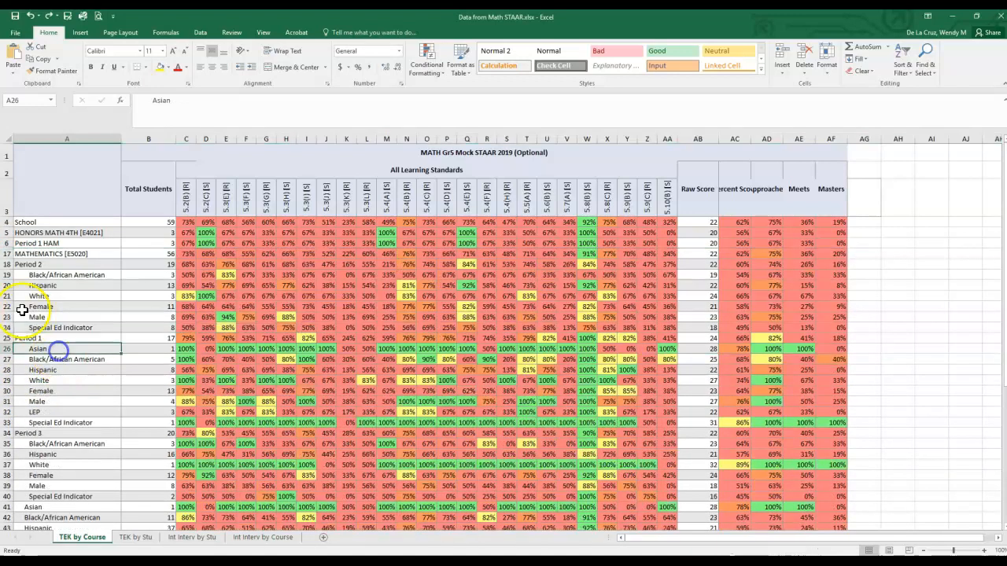
Step: Hide the subgroup rows 19 to 24 below Period 2 and rows 26 to 33 below Period 1
{"action": "left_click_drag", "start_coordinate": [8, 277], "coordinate": [8, 325]}
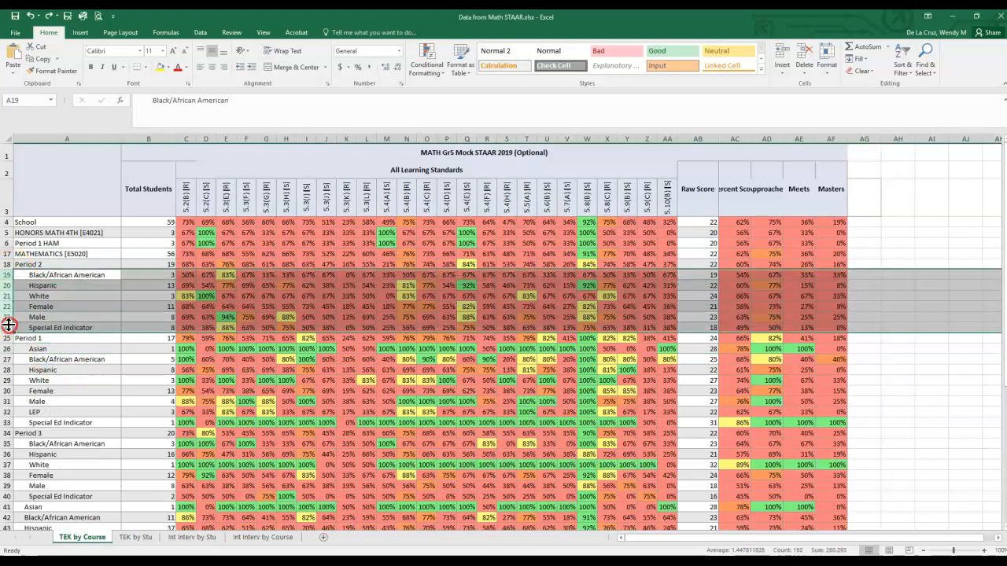
{"action": "right_click", "coordinate": [8, 325]}
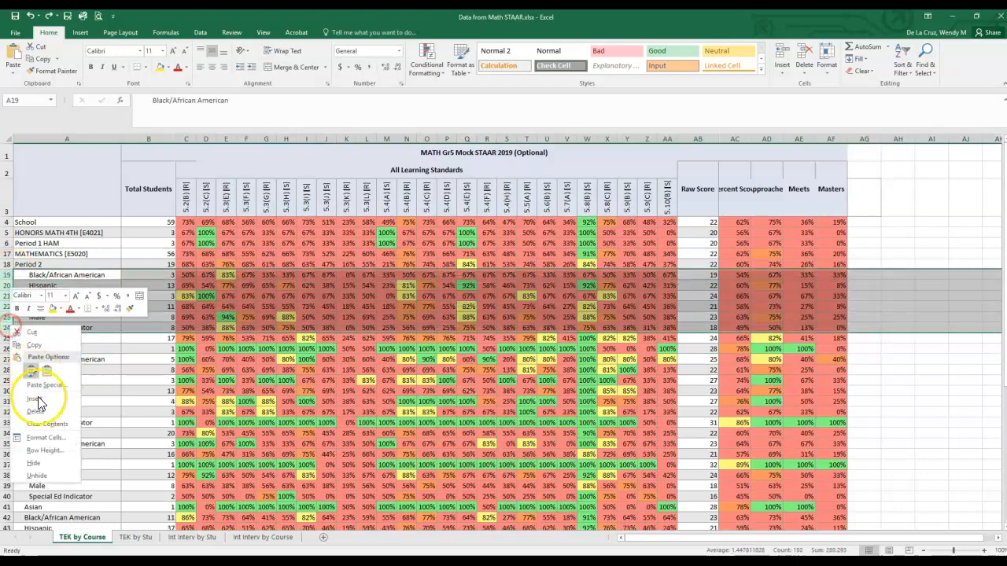
{"action": "left_click", "coordinate": [35, 464]}
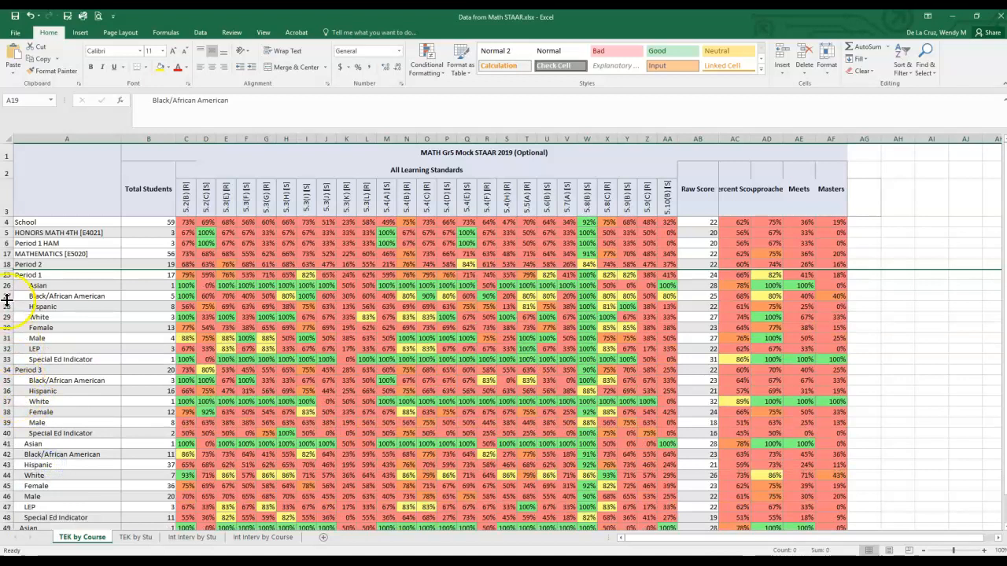
{"action": "left_click_drag", "start_coordinate": [9, 286], "coordinate": [9, 358]}
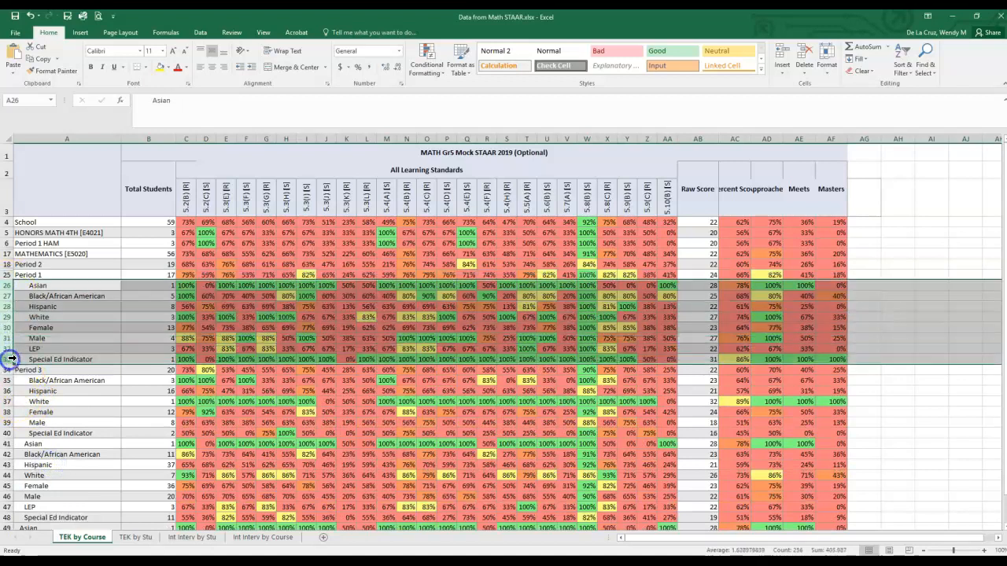
{"action": "right_click", "coordinate": [9, 359]}
{"action": "left_click", "coordinate": [38, 495]}
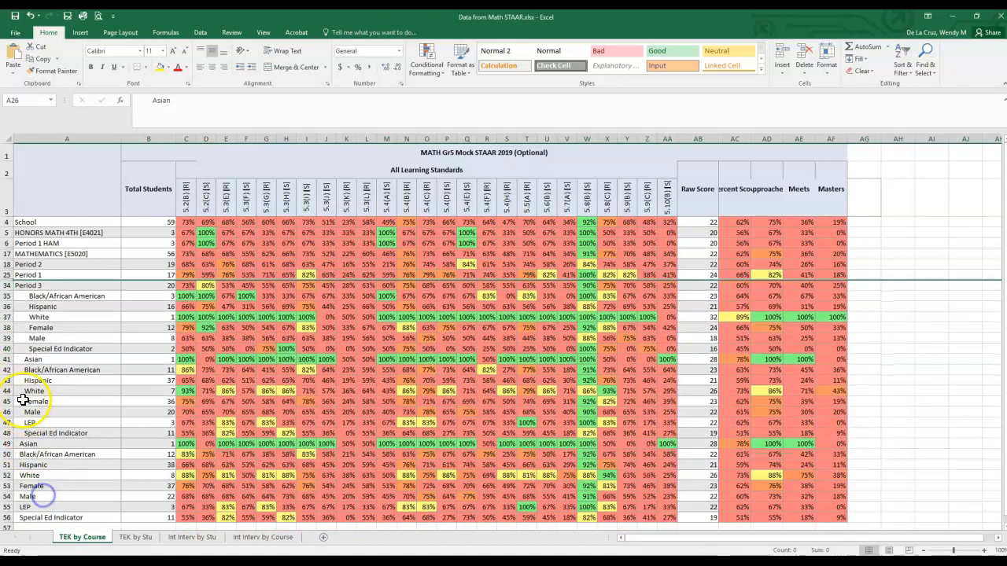
Step: Hide the remaining subgroup rows 35 to 56 below Period 3
{"action": "left_click_drag", "start_coordinate": [9, 297], "coordinate": [6, 518]}
{"action": "right_click", "coordinate": [7, 518]}
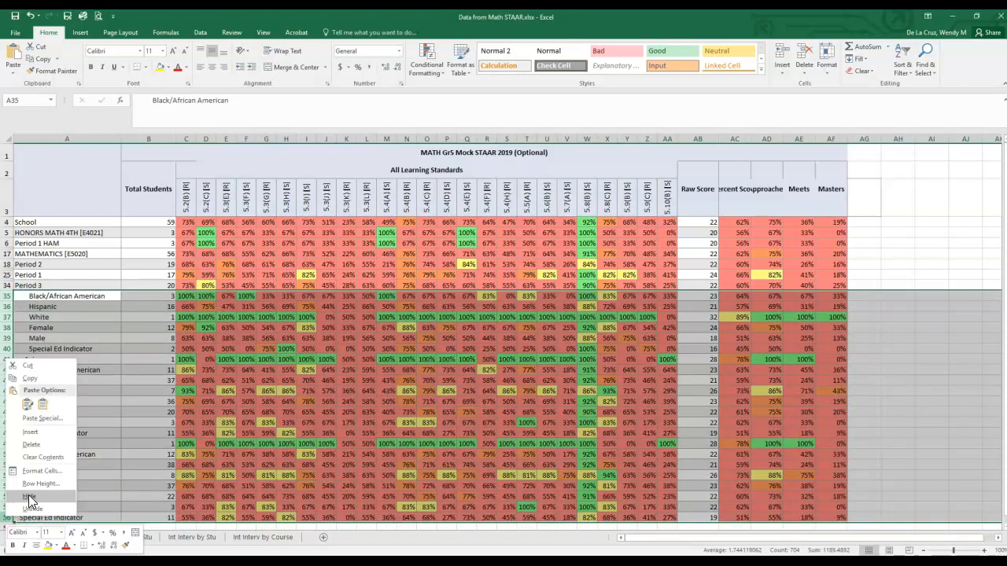
{"action": "left_click", "coordinate": [28, 498]}
{"action": "left_click", "coordinate": [54, 471]}
{"action": "left_click", "coordinate": [48, 333]}
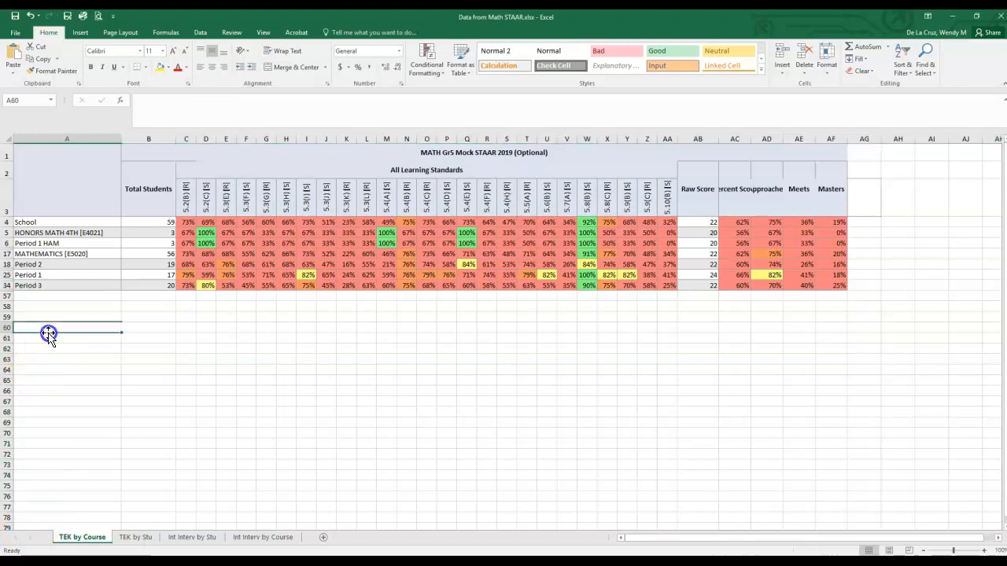
{"action": "left_click", "coordinate": [25, 539]}
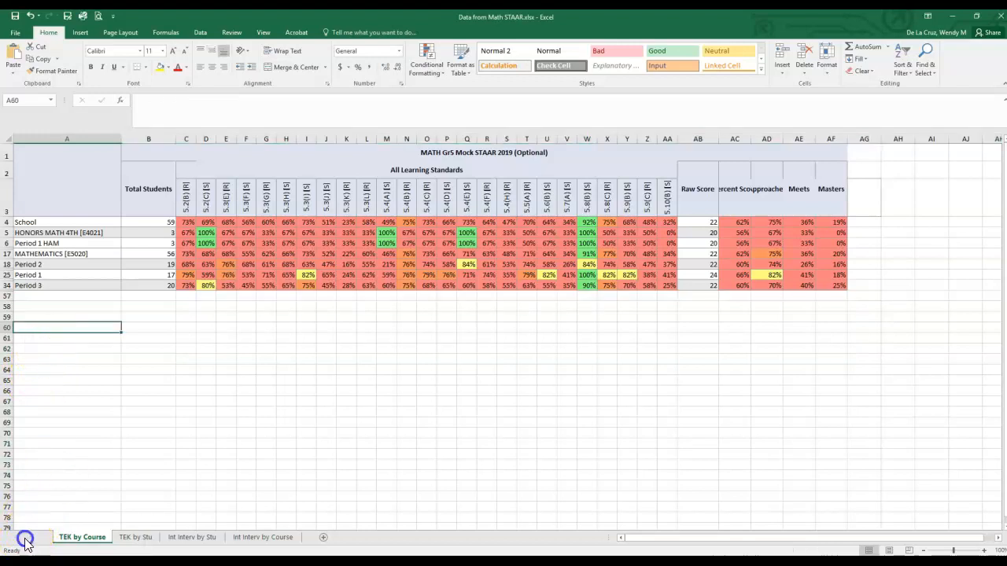
Step: Widen columns D, M, Q and W slightly so their 100% values fit at 120% zoom
{"action": "left_click", "coordinate": [987, 552]}
{"action": "left_click", "coordinate": [987, 552]}
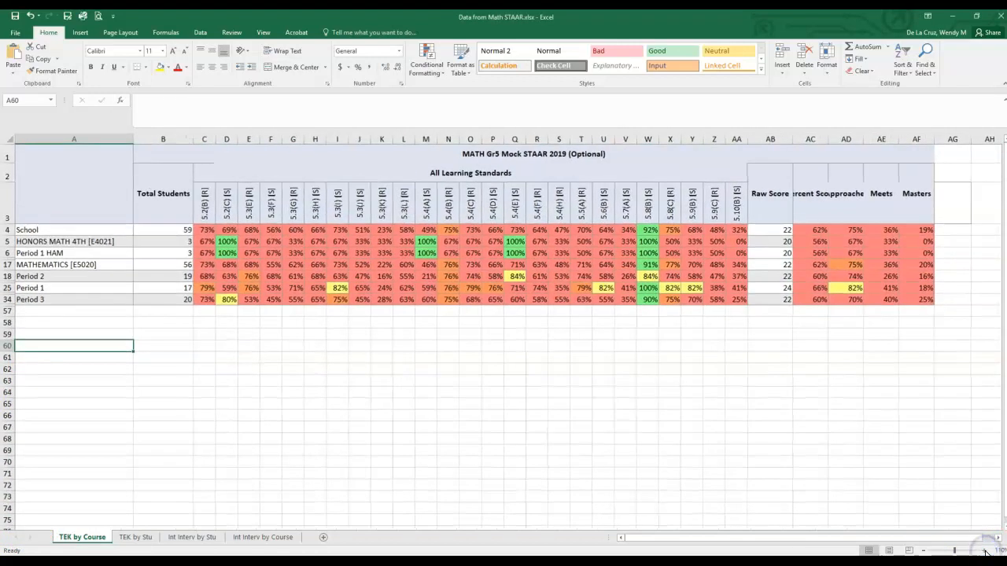
{"action": "left_click", "coordinate": [988, 551]}
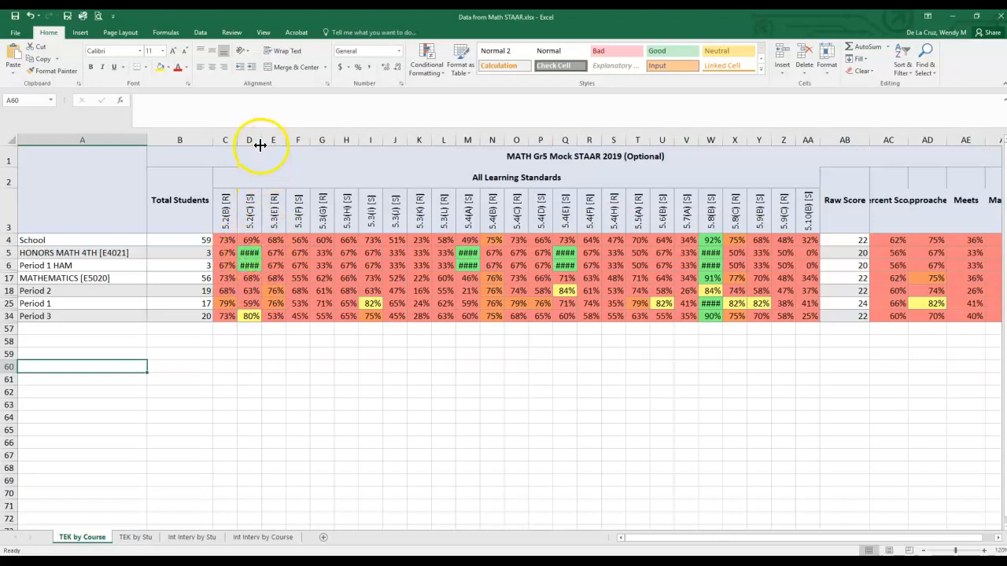
{"action": "left_click_drag", "start_coordinate": [259, 139], "coordinate": [265, 140]}
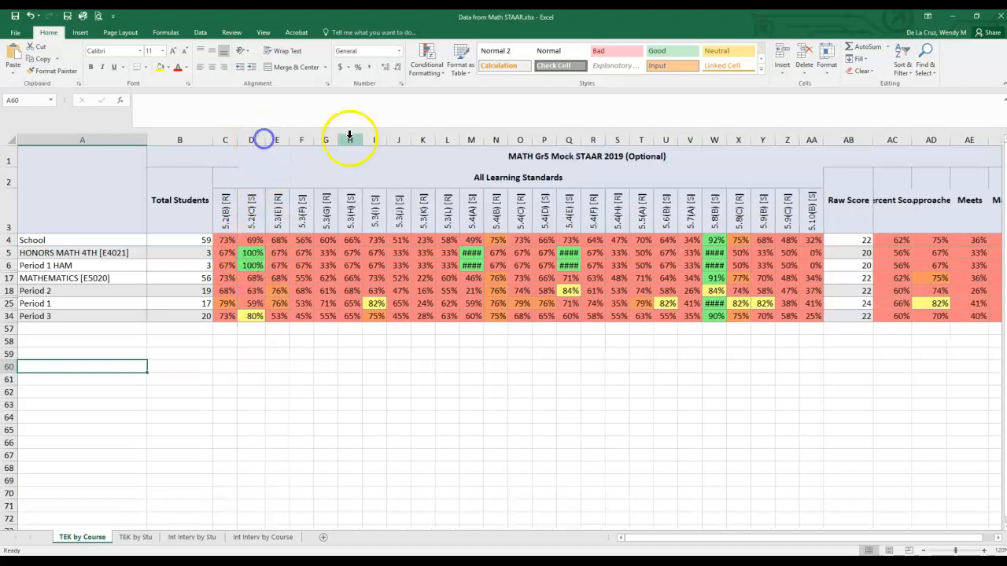
{"action": "left_click_drag", "start_coordinate": [486, 139], "coordinate": [487, 139]}
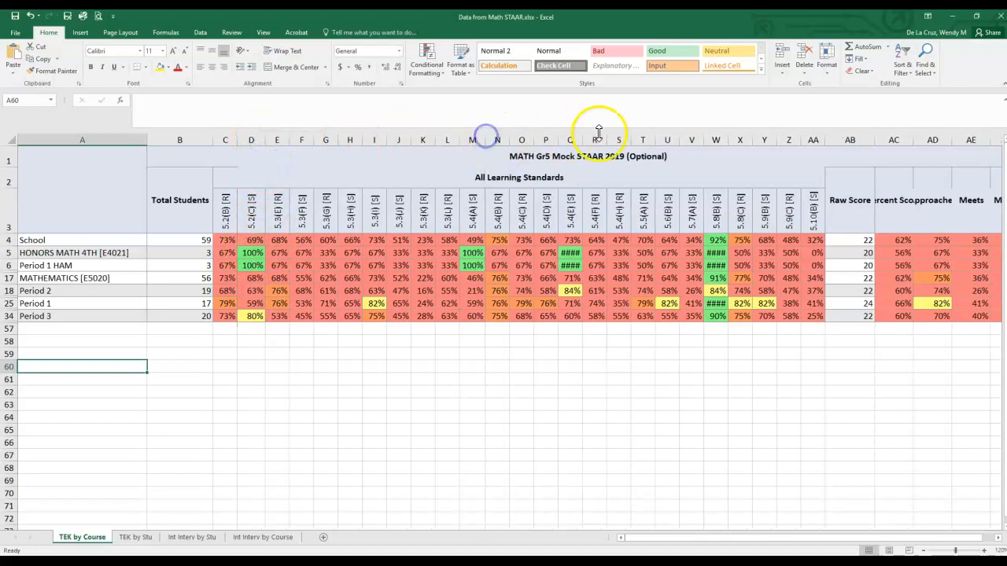
{"action": "left_click_drag", "start_coordinate": [581, 139], "coordinate": [584, 139]}
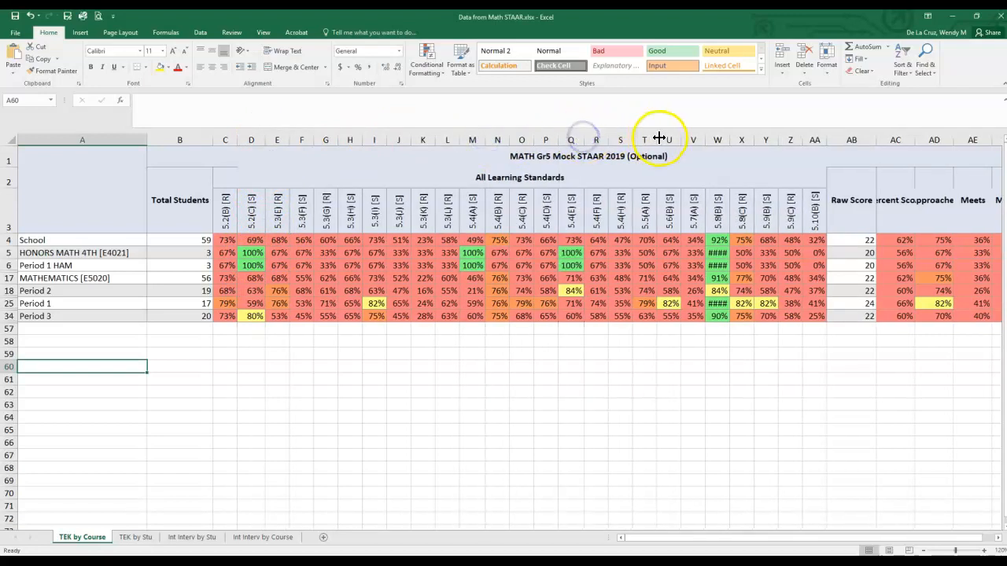
{"action": "left_click_drag", "start_coordinate": [729, 140], "coordinate": [732, 139]}
{"action": "left_click", "coordinate": [63, 315]}
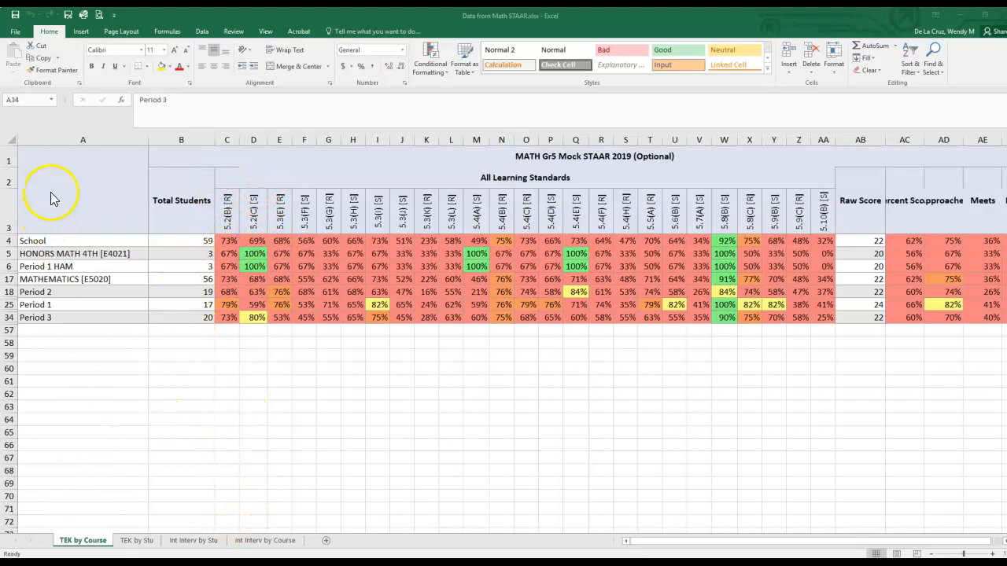
Step: Copy the whole TEK by Course table, from the header cell A1 through the Masters column in the Period 3 row
{"action": "left_click", "coordinate": [134, 197]}
{"action": "mouse_move", "coordinate": [134, 197]}
{"action": "left_mouse_down"}
{"action": "mouse_move", "coordinate": [533, 272]}
{"action": "mouse_move", "coordinate": [715, 294]}
{"action": "mouse_move", "coordinate": [784, 319]}
{"action": "left_mouse_up"}
{"action": "left_click_drag", "start_coordinate": [783, 541], "coordinate": [832, 541]}
{"action": "right_click", "coordinate": [218, 235]}
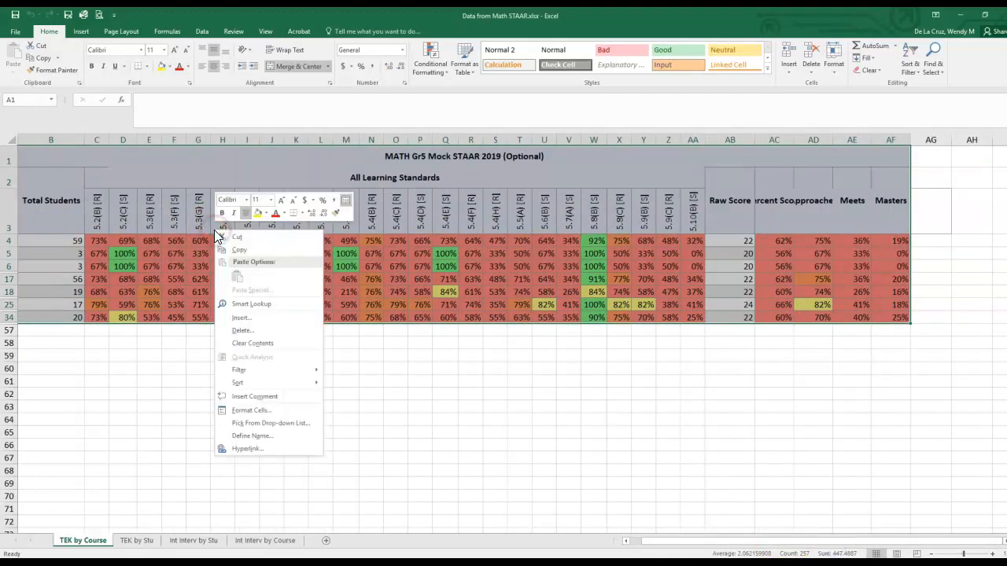
{"action": "left_click", "coordinate": [239, 250]}
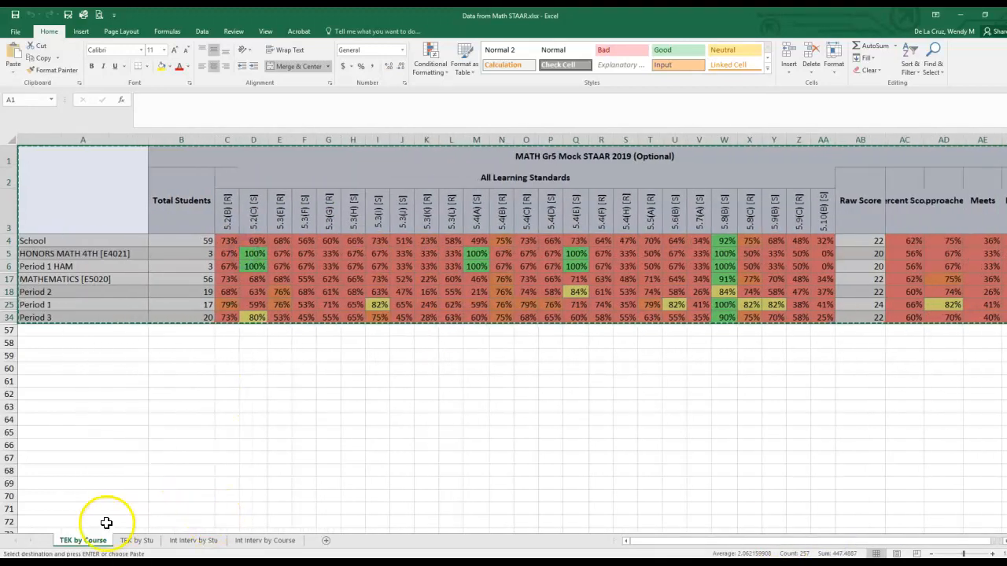
Step: Insert a new worksheet before TEK by Course and paste the copied table transposed at A1
{"action": "right_click", "coordinate": [87, 540]}
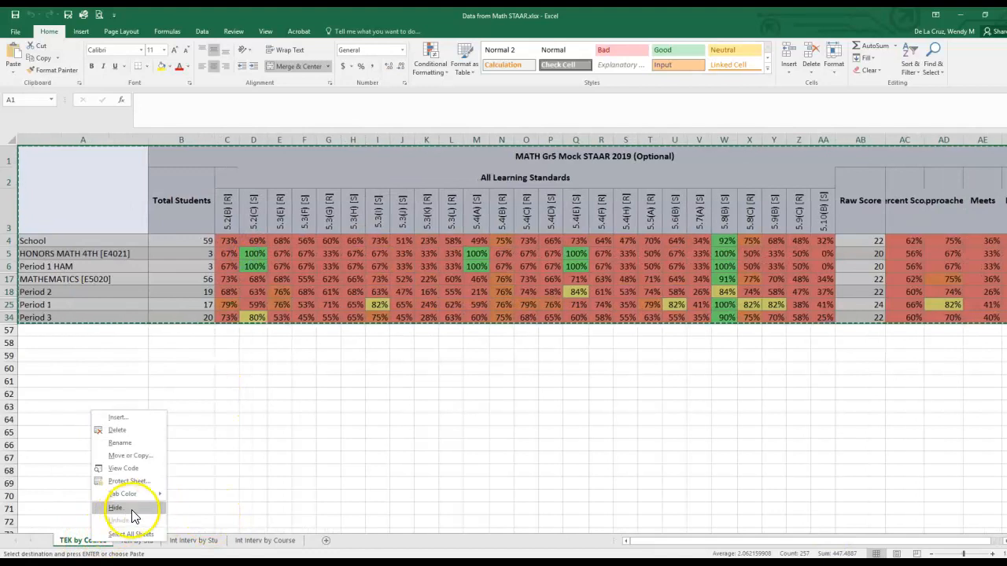
{"action": "left_click", "coordinate": [126, 418]}
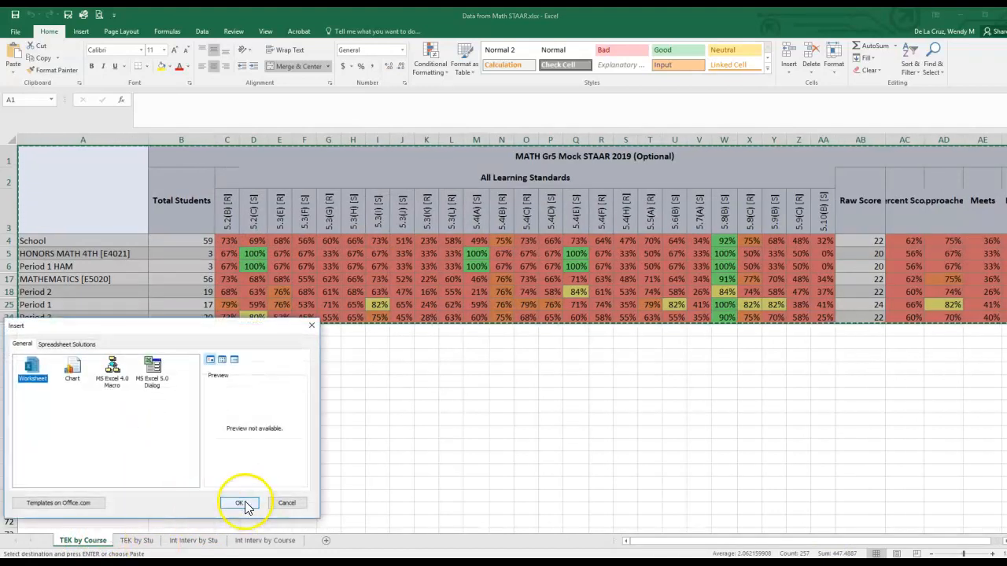
{"action": "left_click", "coordinate": [241, 503]}
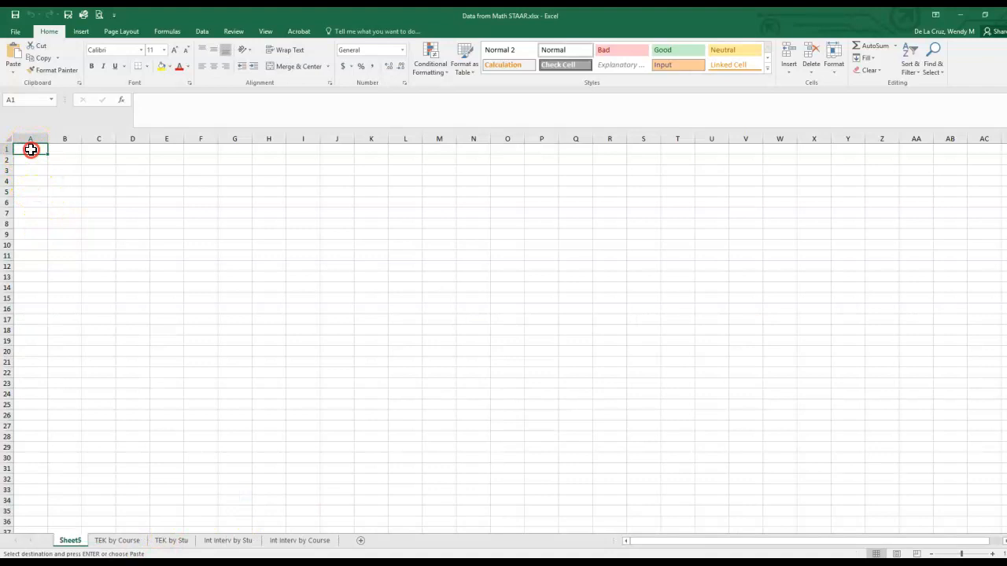
{"action": "right_click", "coordinate": [31, 149]}
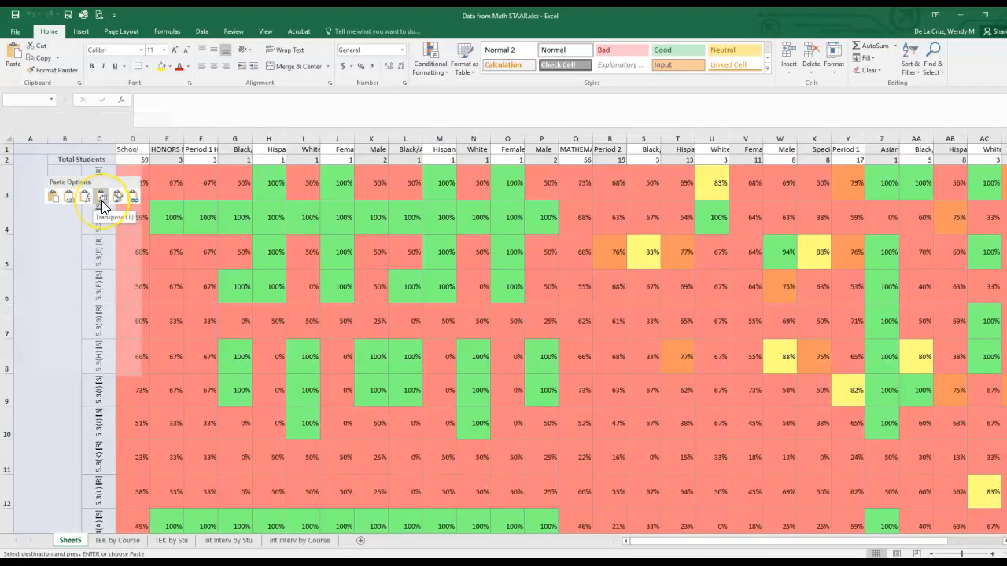
{"action": "left_click", "coordinate": [102, 198]}
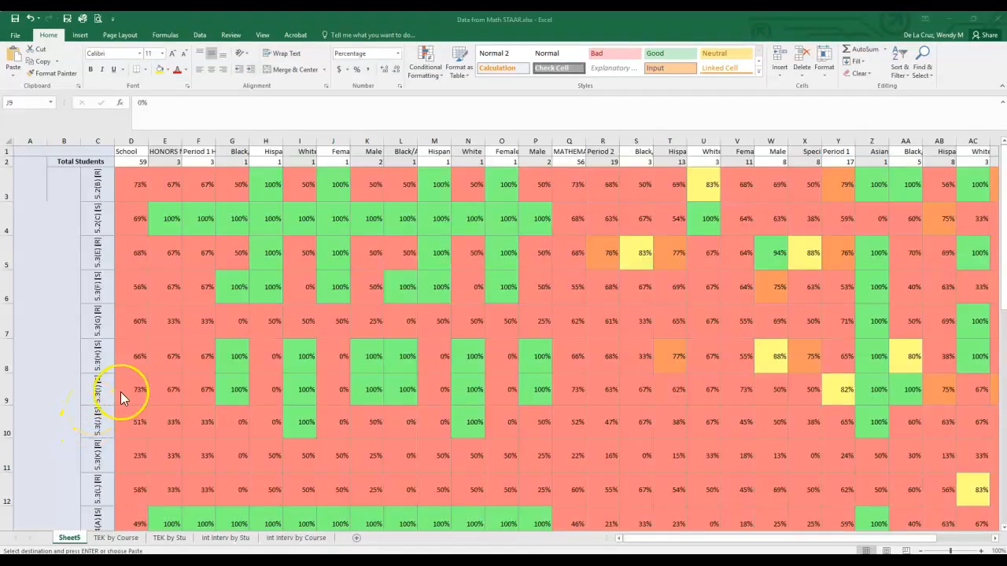
Step: Check the row labels on TEK by Course and delete the subgroup columns from the transposed sheet, keeping the School, course and period columns
{"action": "left_click", "coordinate": [110, 538]}
{"action": "left_click", "coordinate": [67, 268]}
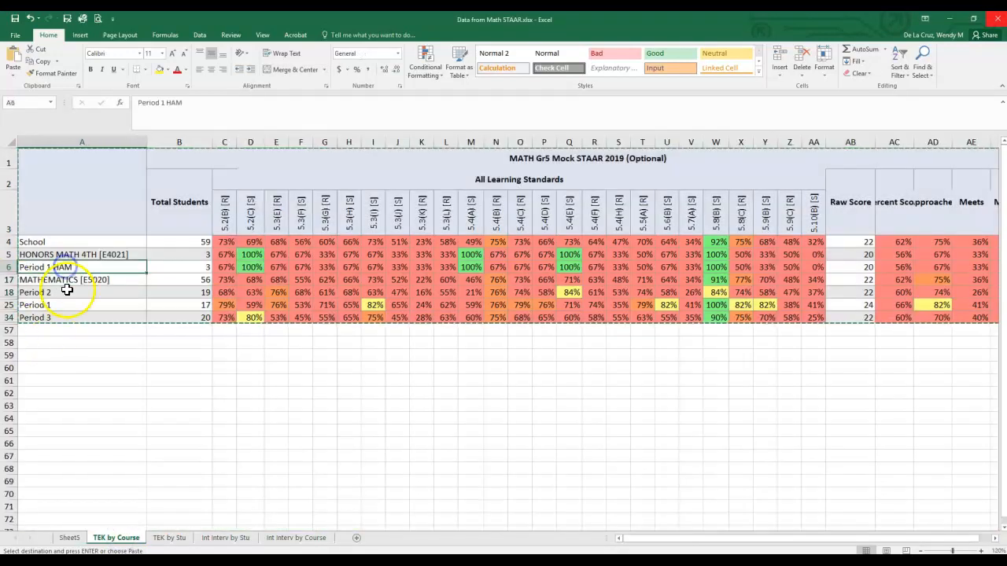
{"action": "left_click", "coordinate": [70, 538]}
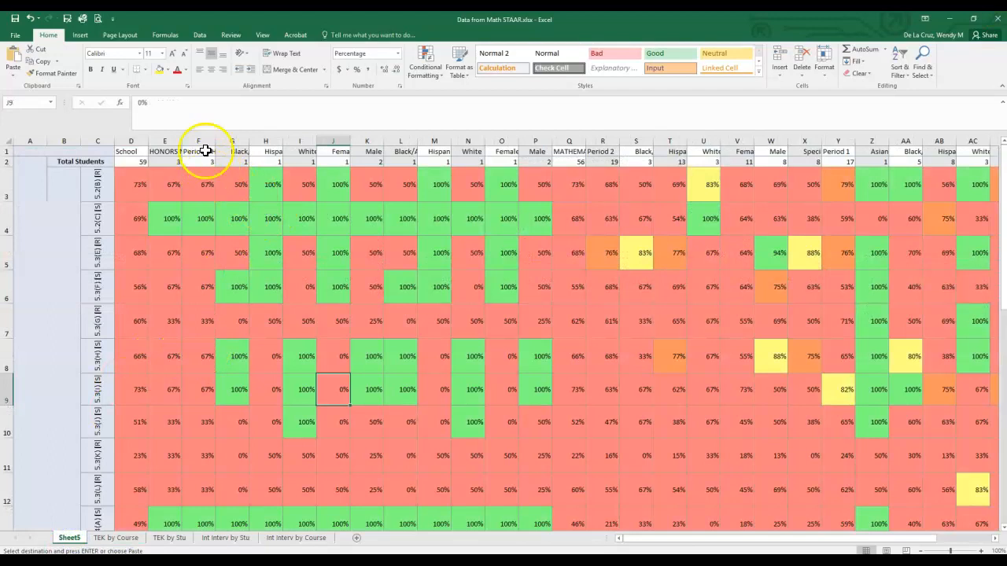
{"action": "left_click_drag", "start_coordinate": [228, 140], "coordinate": [540, 139]}
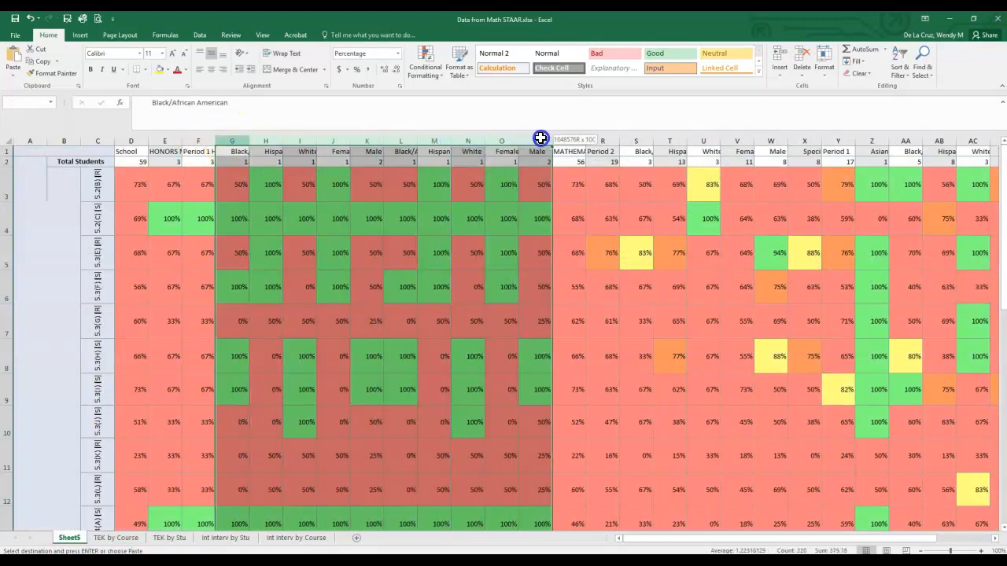
{"action": "right_click", "coordinate": [542, 140]}
{"action": "left_click", "coordinate": [565, 224]}
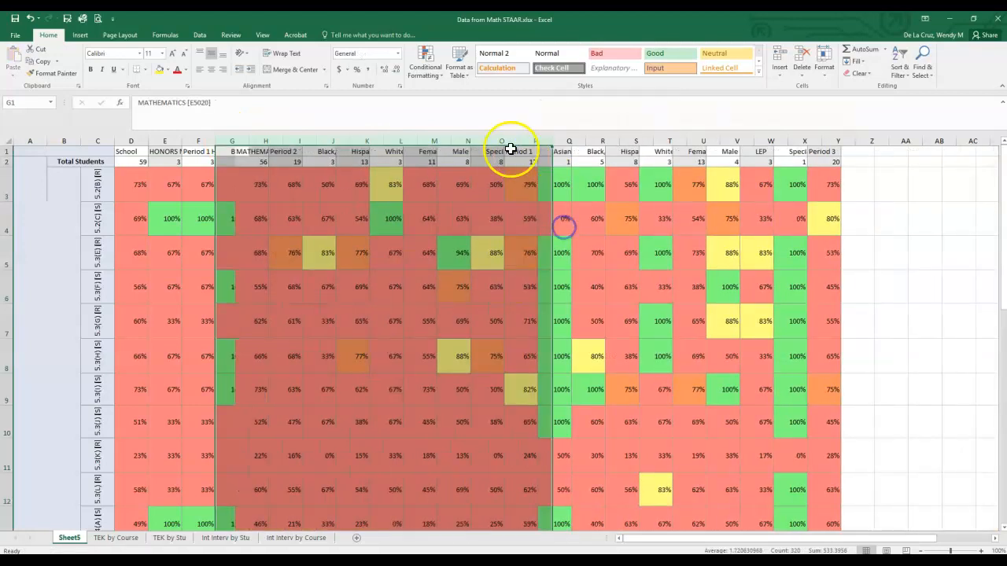
{"action": "left_click", "coordinate": [128, 245]}
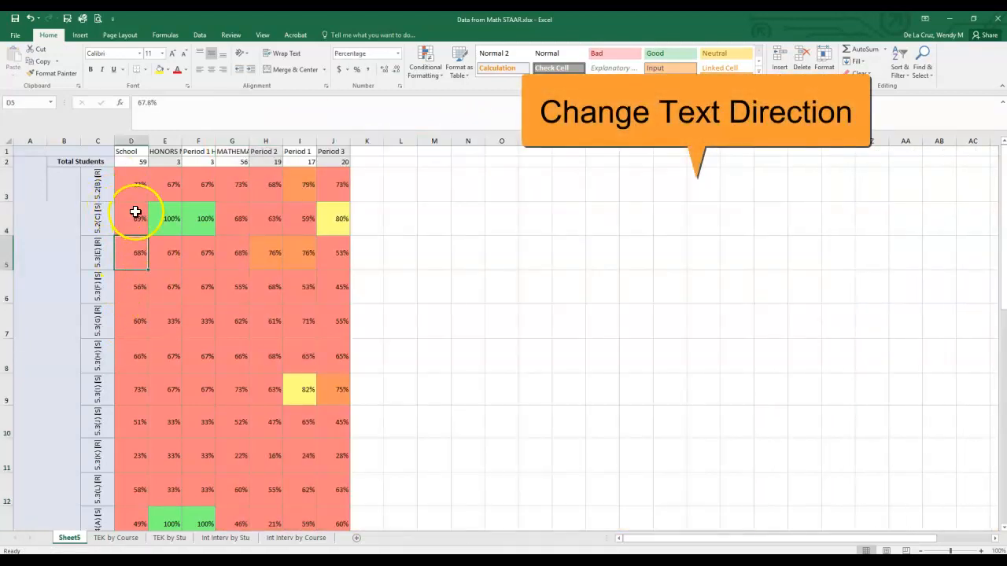
Step: Set the text orientation of the learning-standard labels in C3:C27 to 0 degrees
{"action": "left_click", "coordinate": [100, 179]}
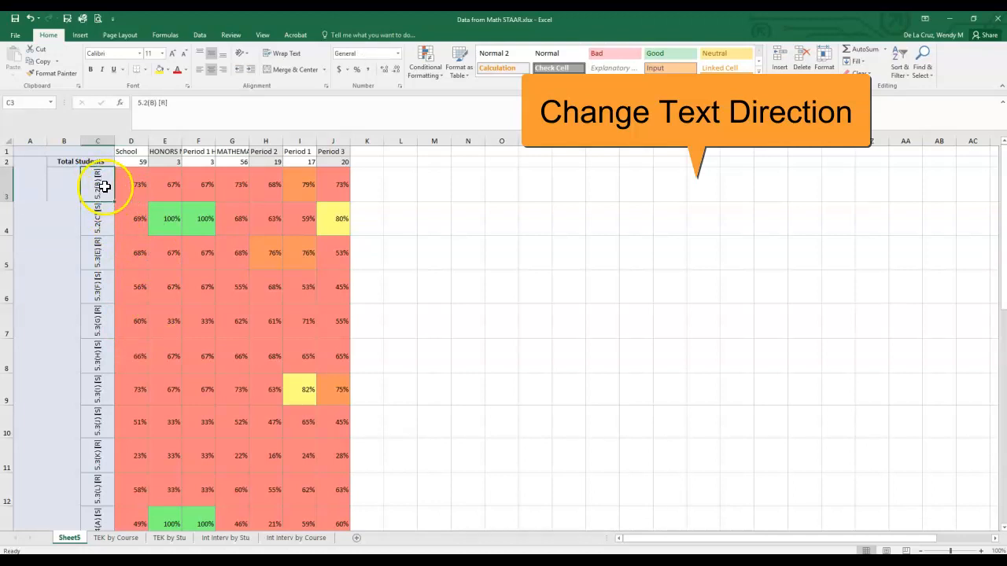
{"action": "left_click_drag", "start_coordinate": [97, 184], "coordinate": [107, 445]}
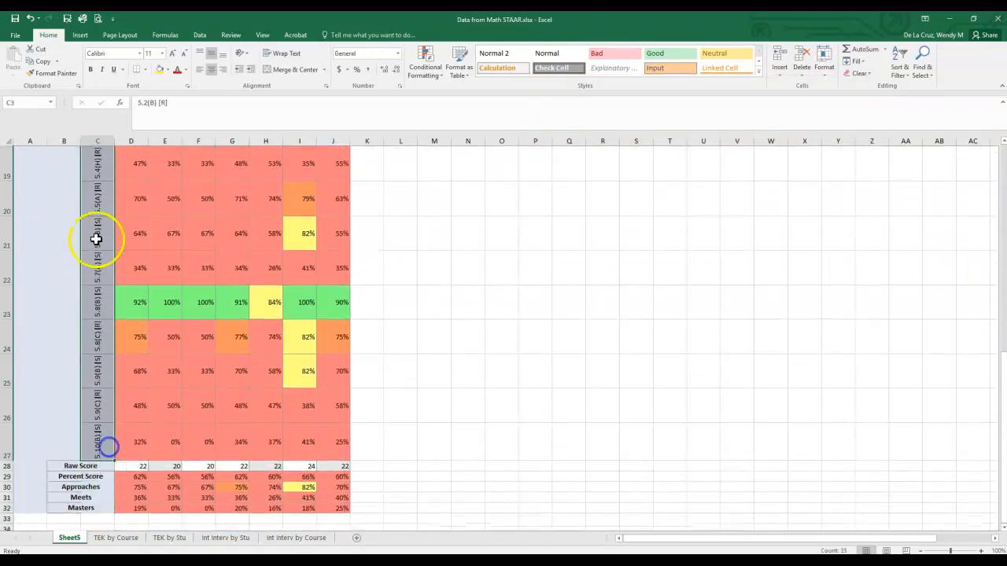
{"action": "left_click", "coordinate": [244, 55]}
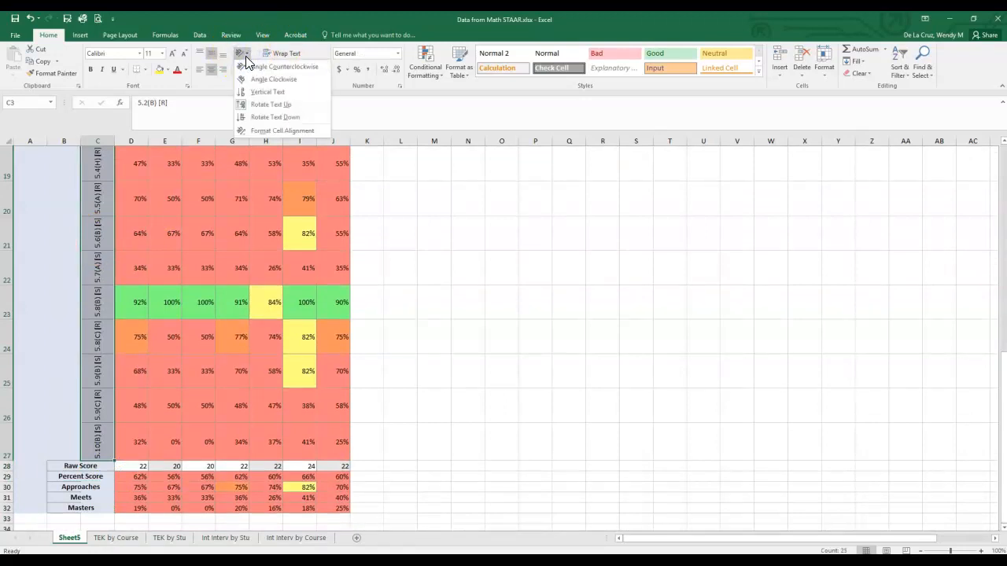
{"action": "left_click", "coordinate": [263, 131]}
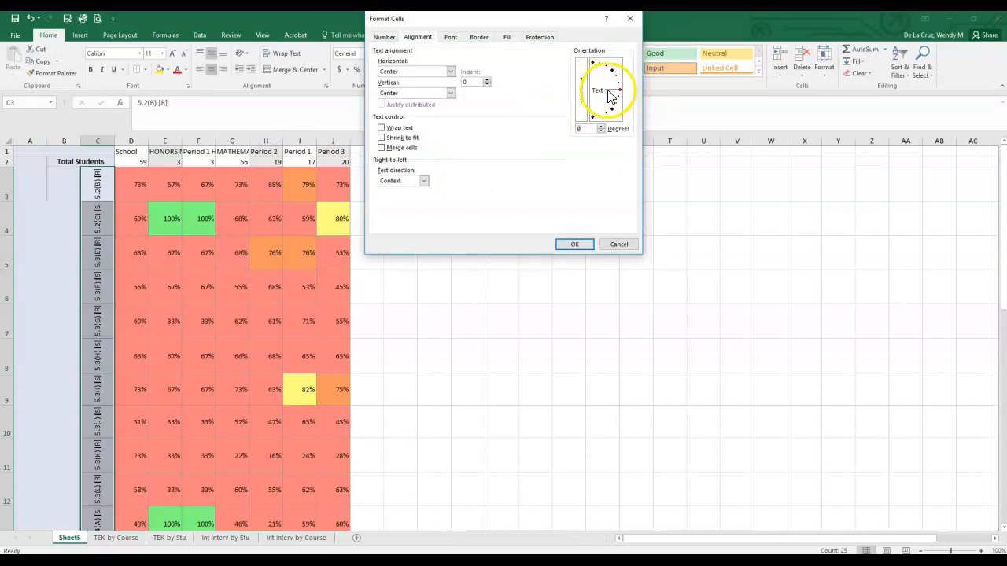
{"action": "left_click", "coordinate": [569, 245]}
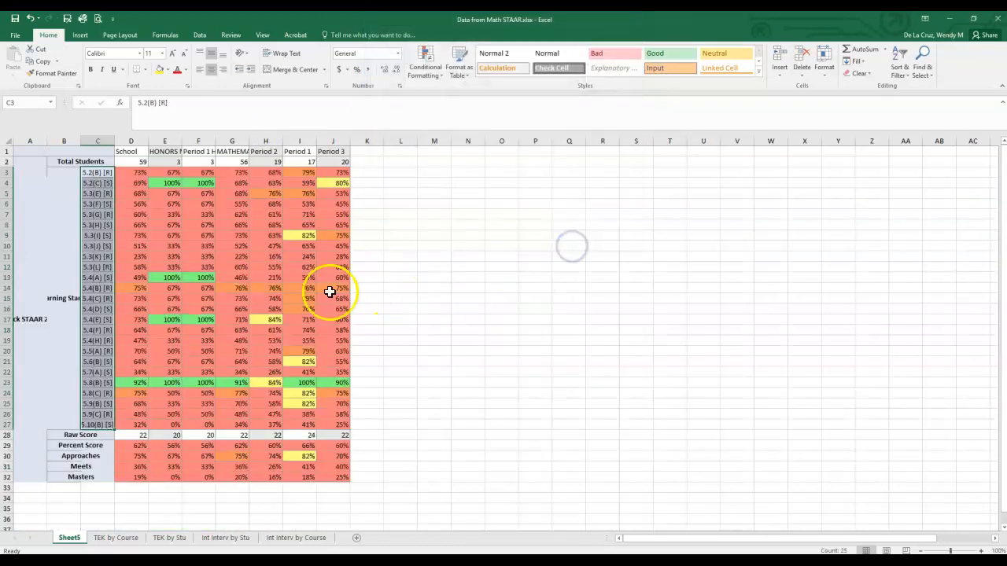
{"action": "left_click", "coordinate": [261, 345]}
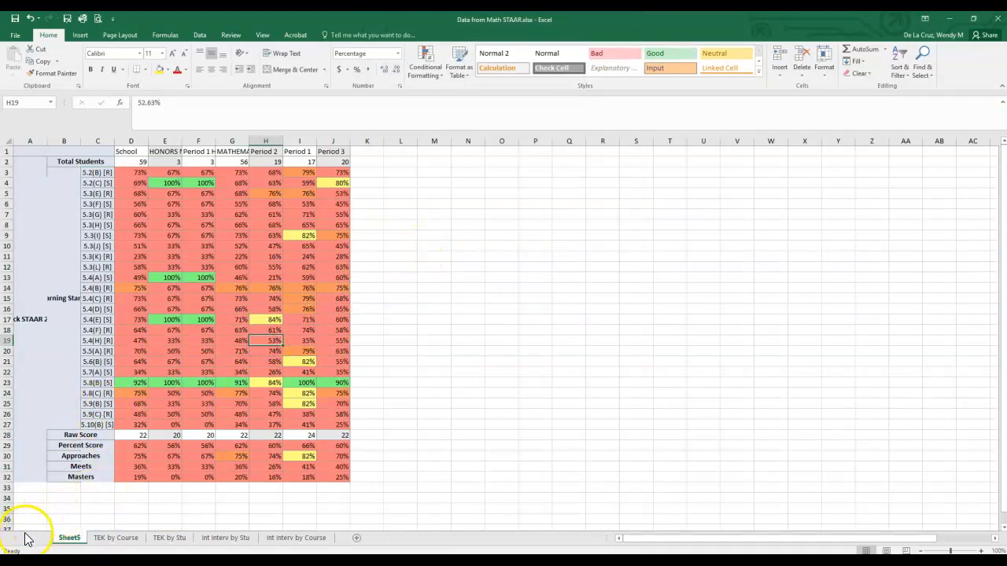
Step: On the TEK by Stu sheet, autofit the height of header row 3 to its rotated standard labels
{"action": "left_click", "coordinate": [169, 538]}
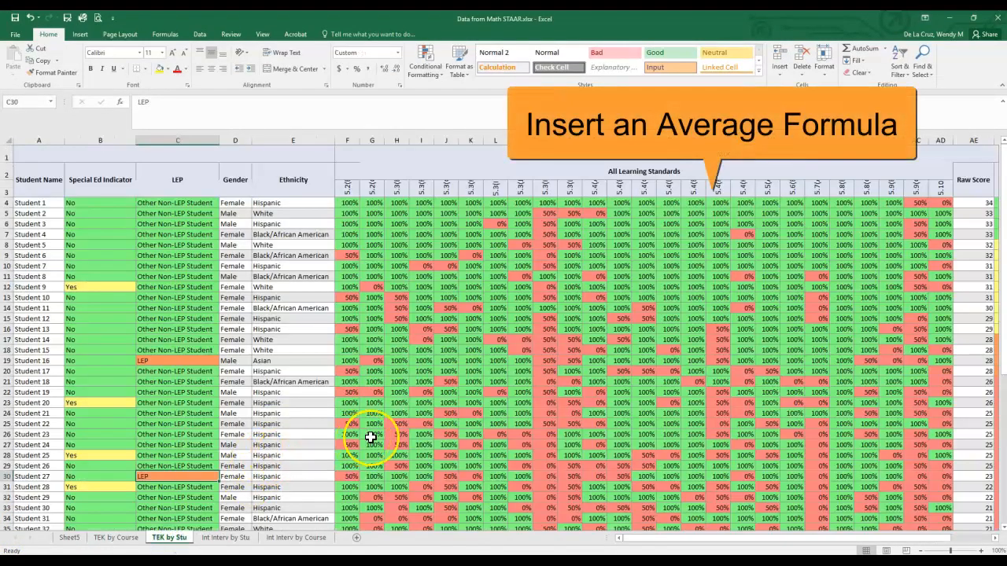
{"action": "double_click", "coordinate": [9, 196]}
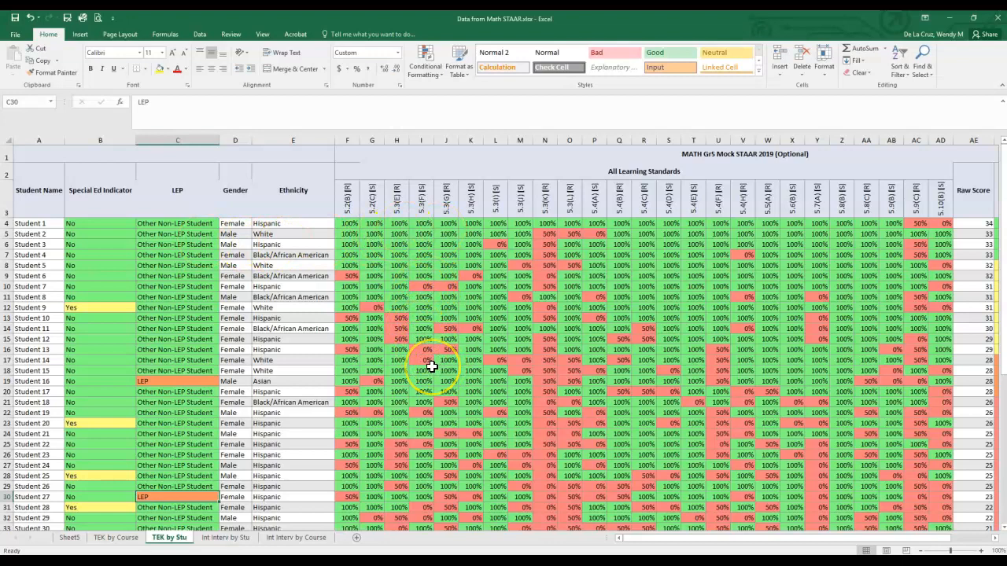
Step: Insert an AVERAGE function over F4:F59 in cell F60, below the last student
{"action": "scroll", "coordinate": [432, 365], "scroll_direction": "down", "scroll_amount": 9}
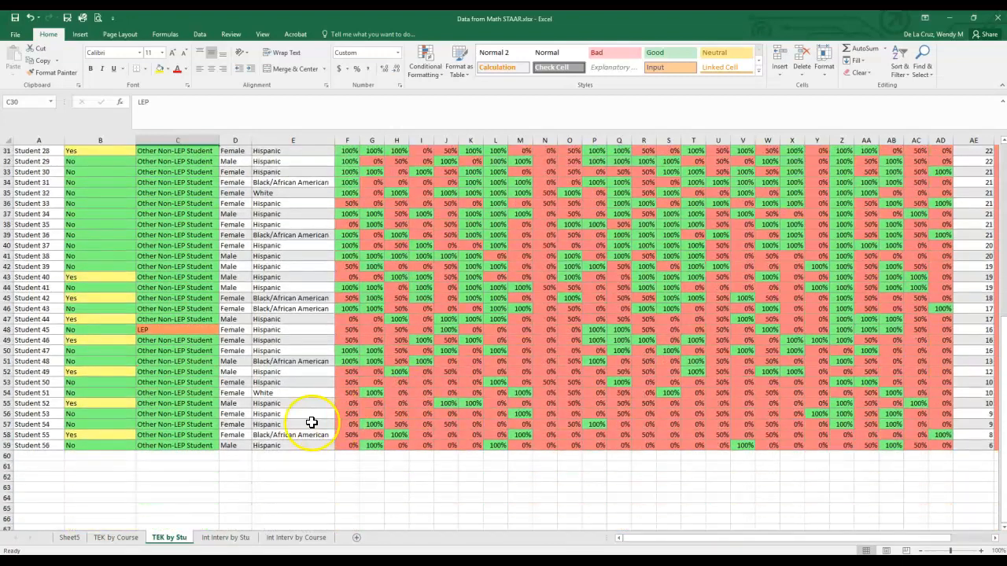
{"action": "left_click", "coordinate": [347, 457]}
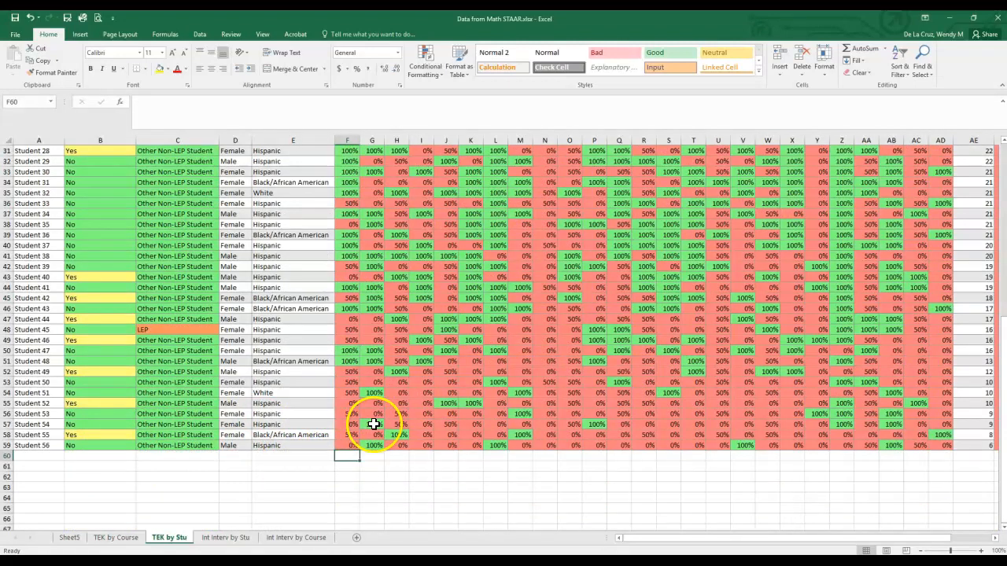
{"action": "left_click", "coordinate": [119, 105]}
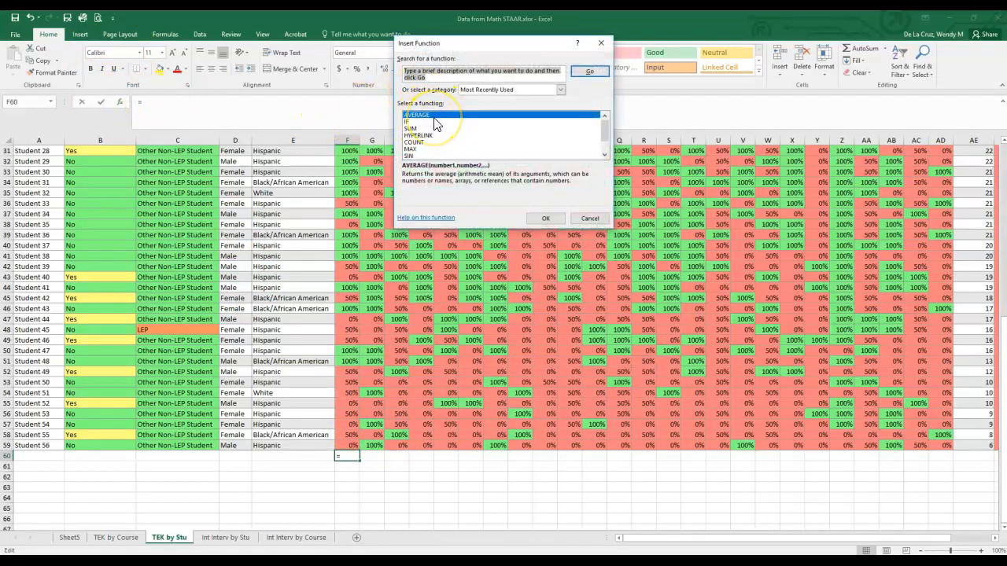
{"action": "left_click", "coordinate": [545, 219]}
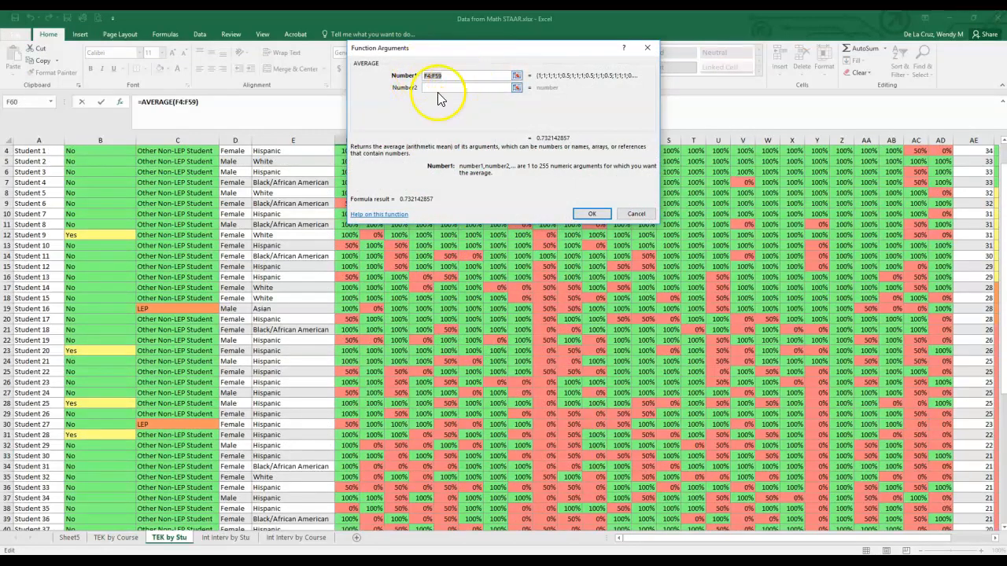
{"action": "left_click_drag", "start_coordinate": [455, 53], "coordinate": [701, 77]}
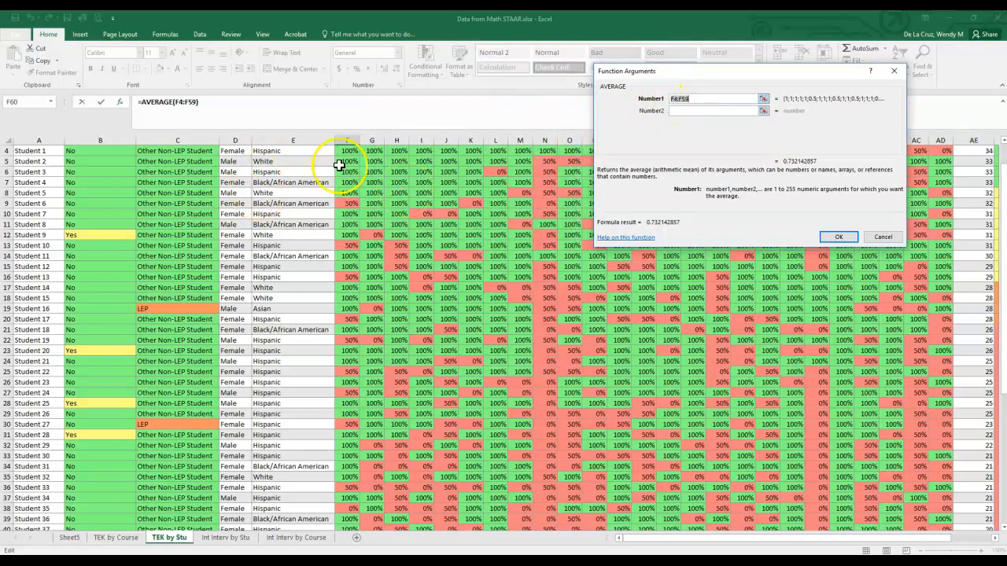
{"action": "scroll", "coordinate": [370, 276], "scroll_direction": "down", "scroll_amount": 7}
{"action": "scroll", "coordinate": [373, 313], "scroll_direction": "down", "scroll_amount": 4}
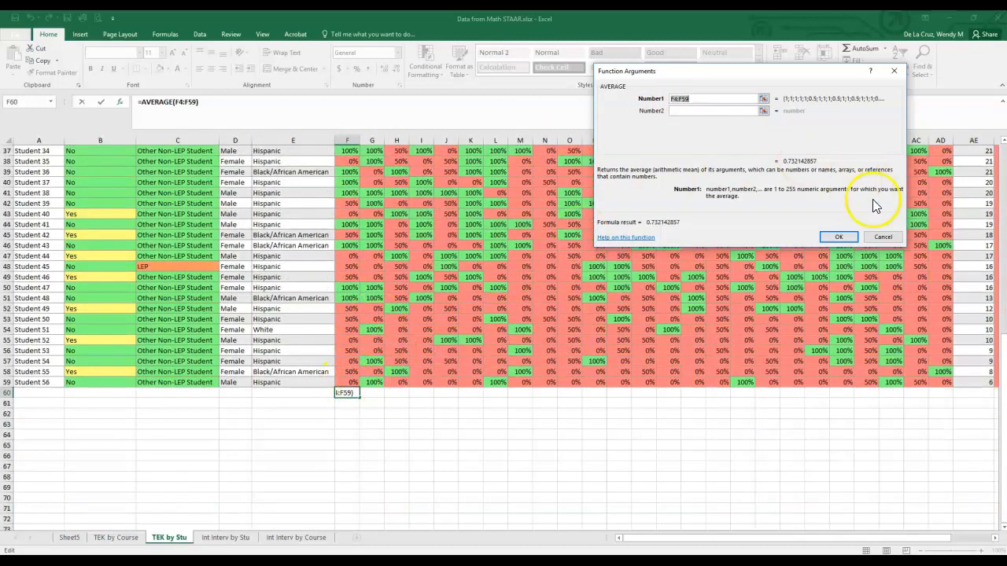
{"action": "left_click", "coordinate": [835, 237]}
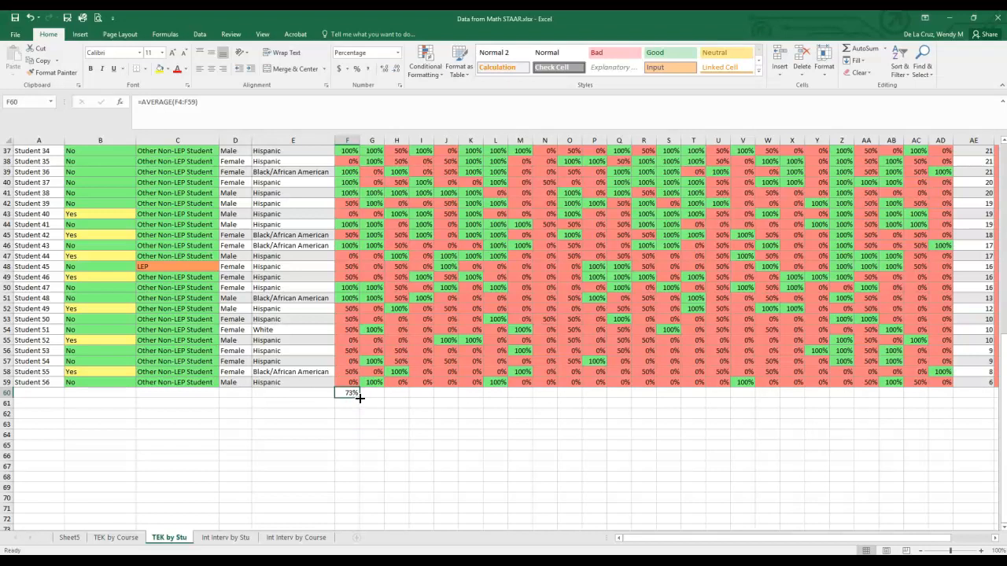
Step: Copy the average formula from F60 across row 60 through column AD
{"action": "left_click_drag", "start_coordinate": [360, 398], "coordinate": [949, 395]}
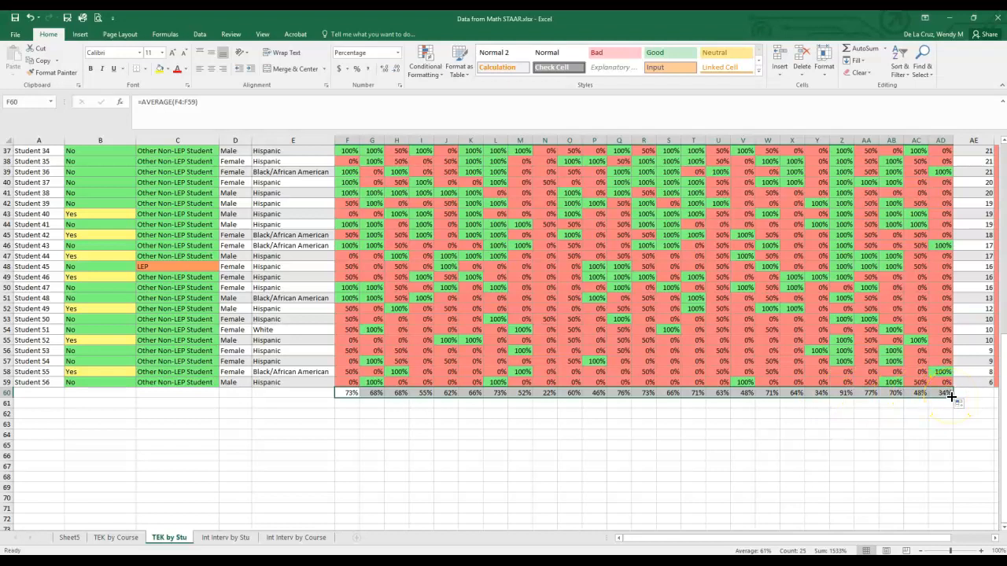
{"action": "left_click", "coordinate": [641, 436]}
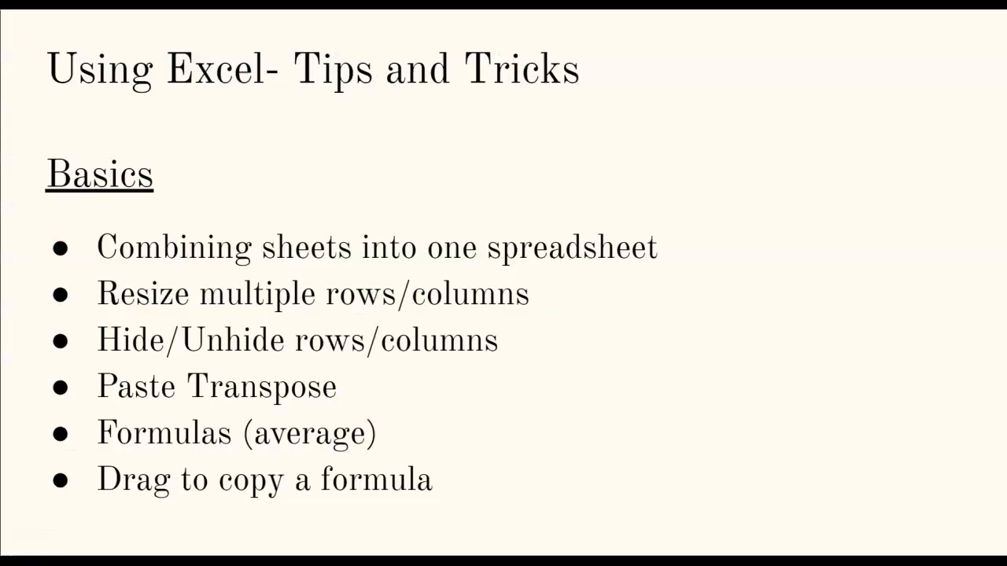
{"action": "left_click", "coordinate": [14, 453]}
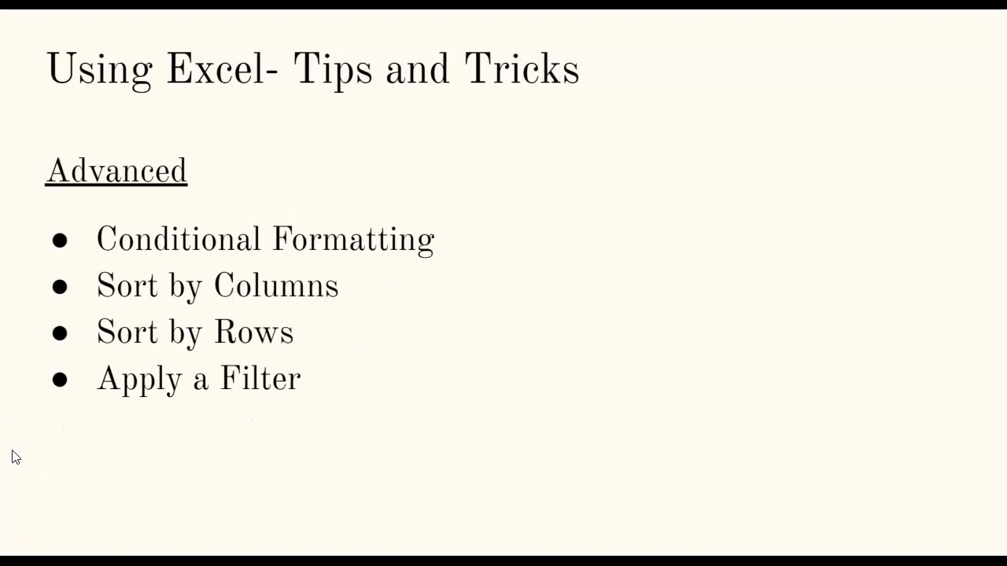